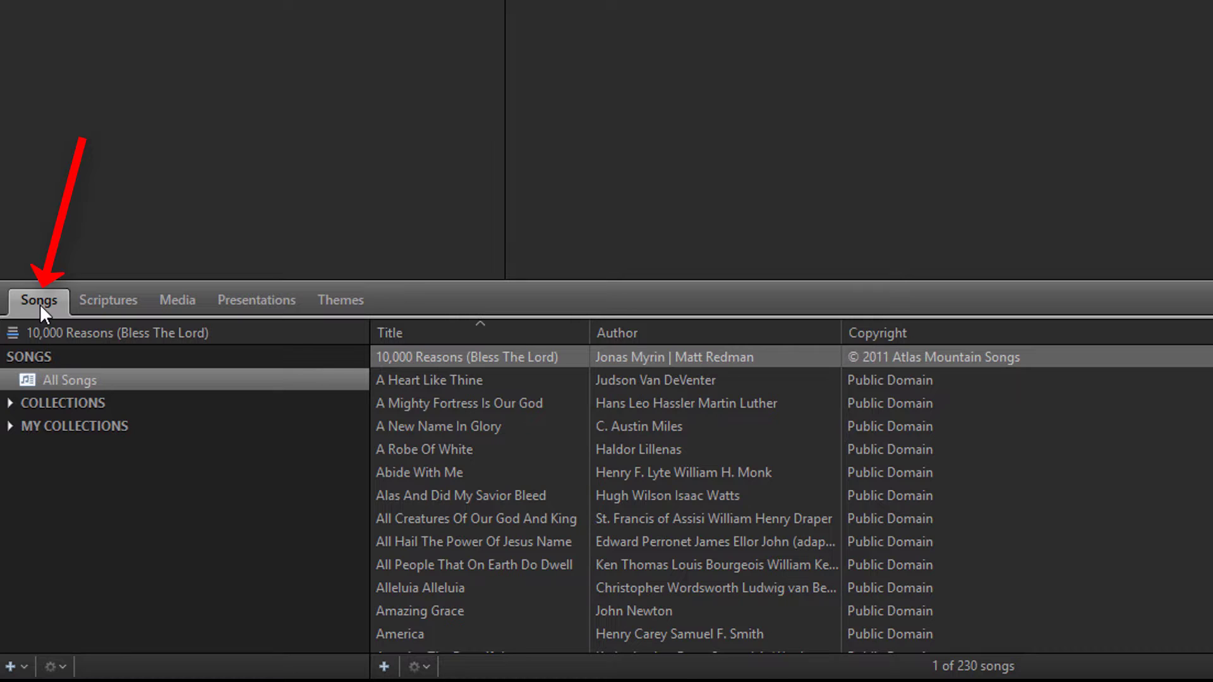
# Browse the scripture library, then the media library's images, live feeds, DVD and audio categories.
pyautogui.click(108, 303)
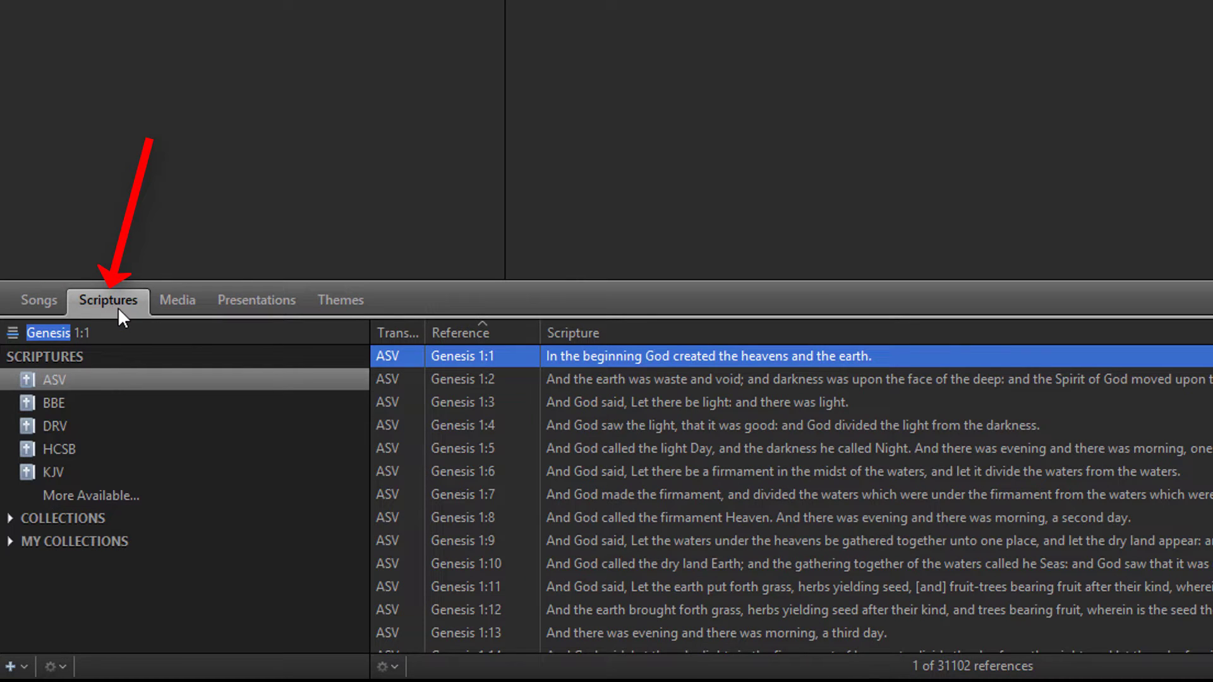
pyautogui.click(177, 310)
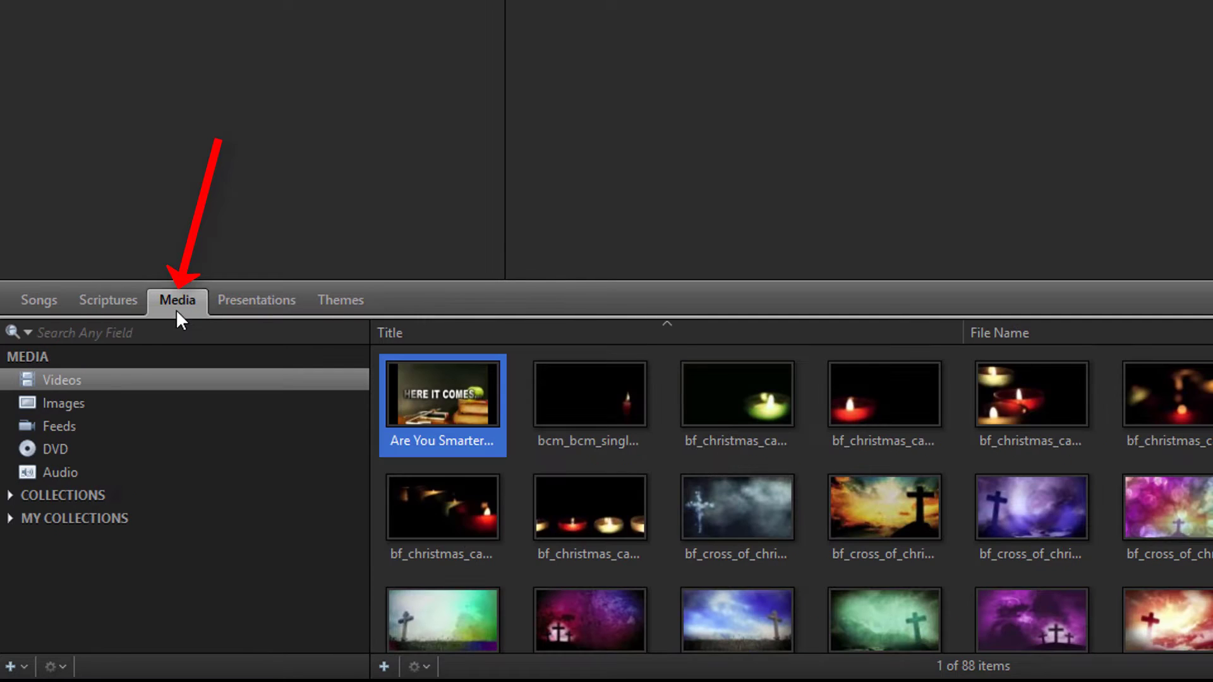
pyautogui.click(96, 403)
pyautogui.click(89, 425)
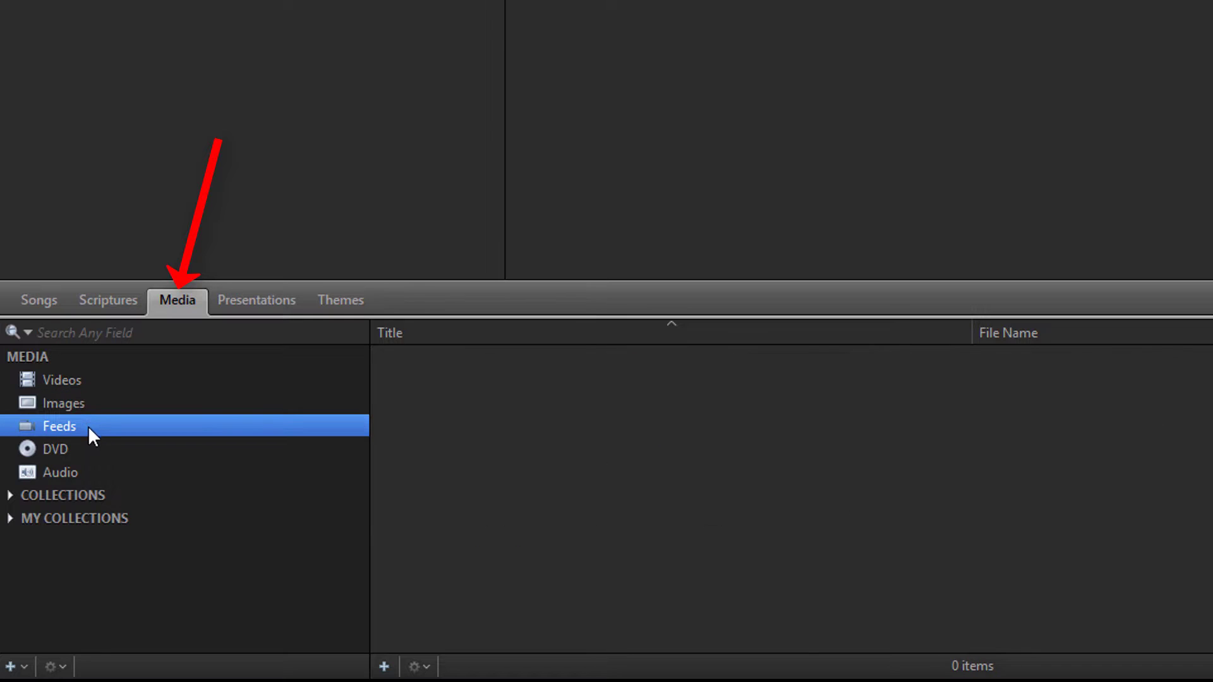
pyautogui.click(76, 448)
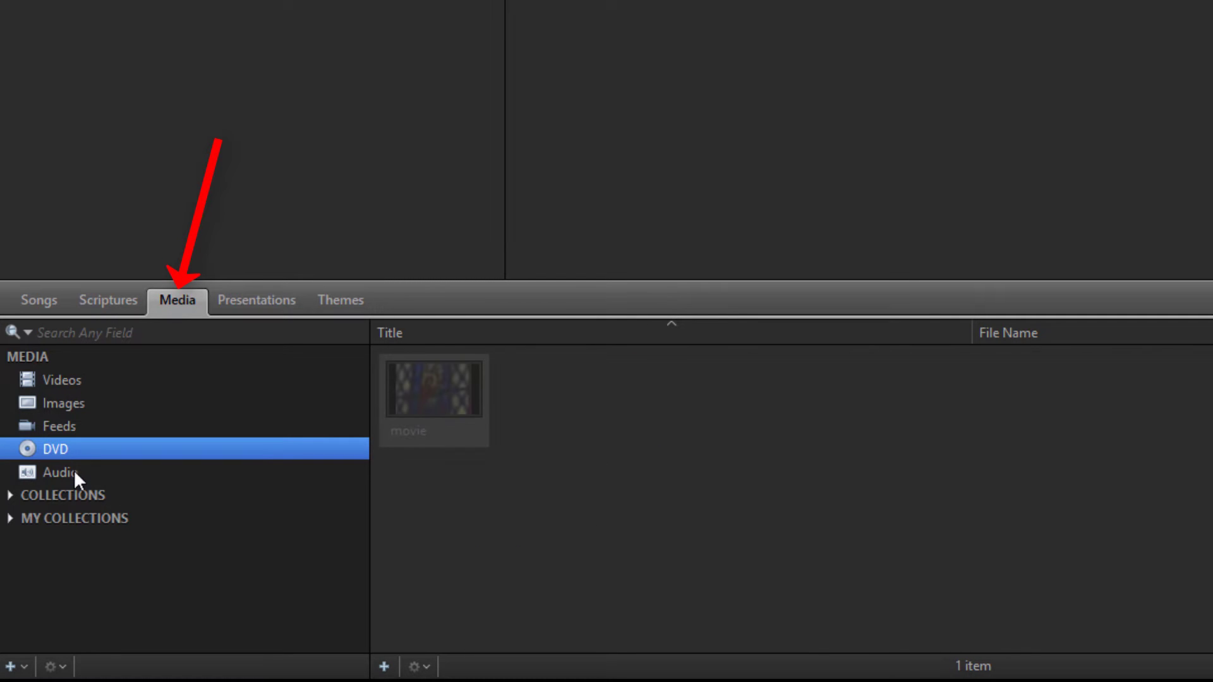
pyautogui.click(74, 471)
pyautogui.click(87, 406)
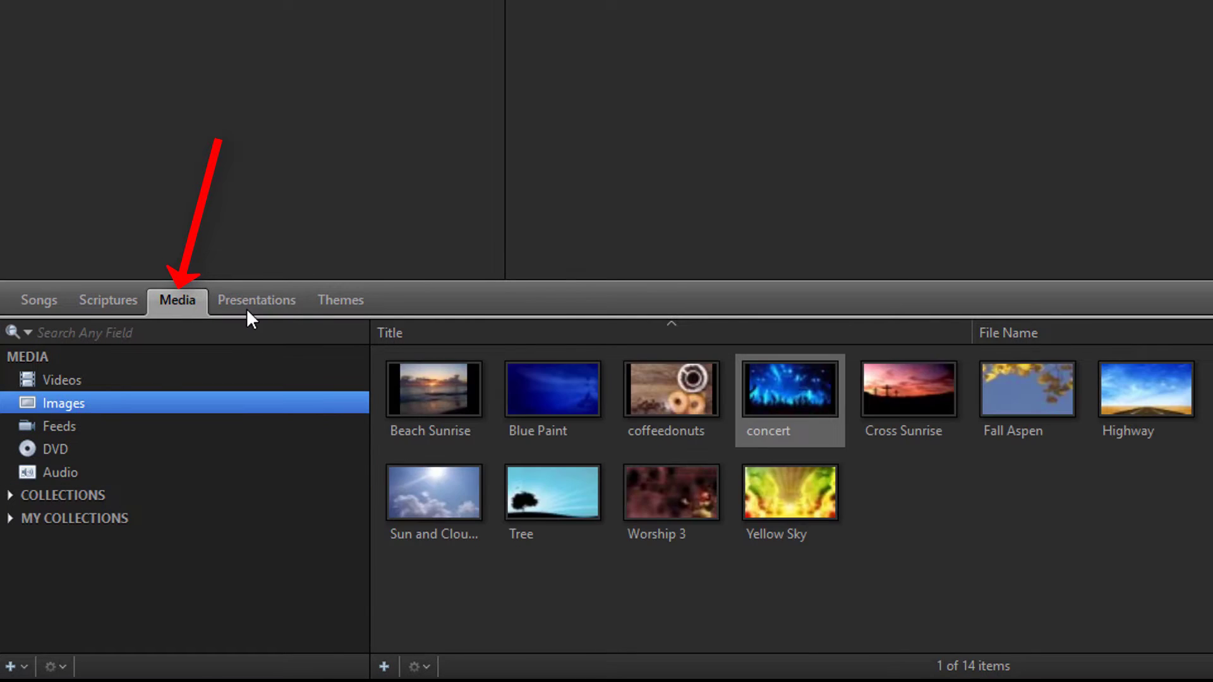
# View the presentations library, then the song, scripture and presentation themes.
pyautogui.click(247, 310)
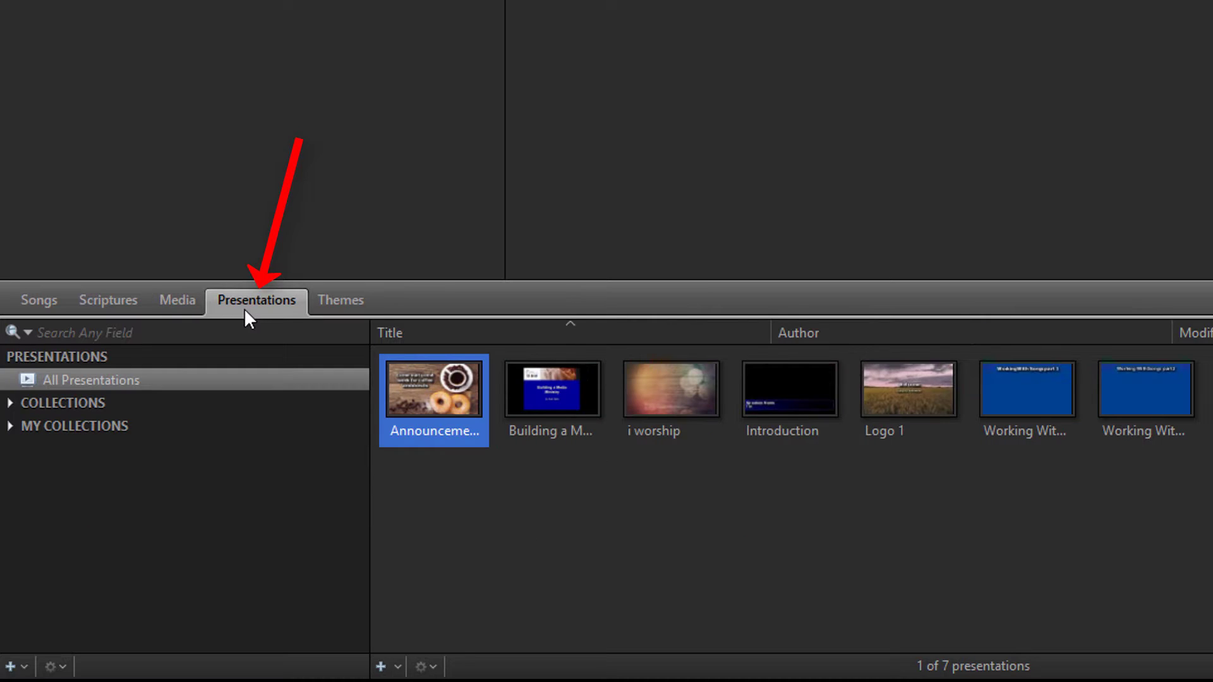
pyautogui.click(340, 307)
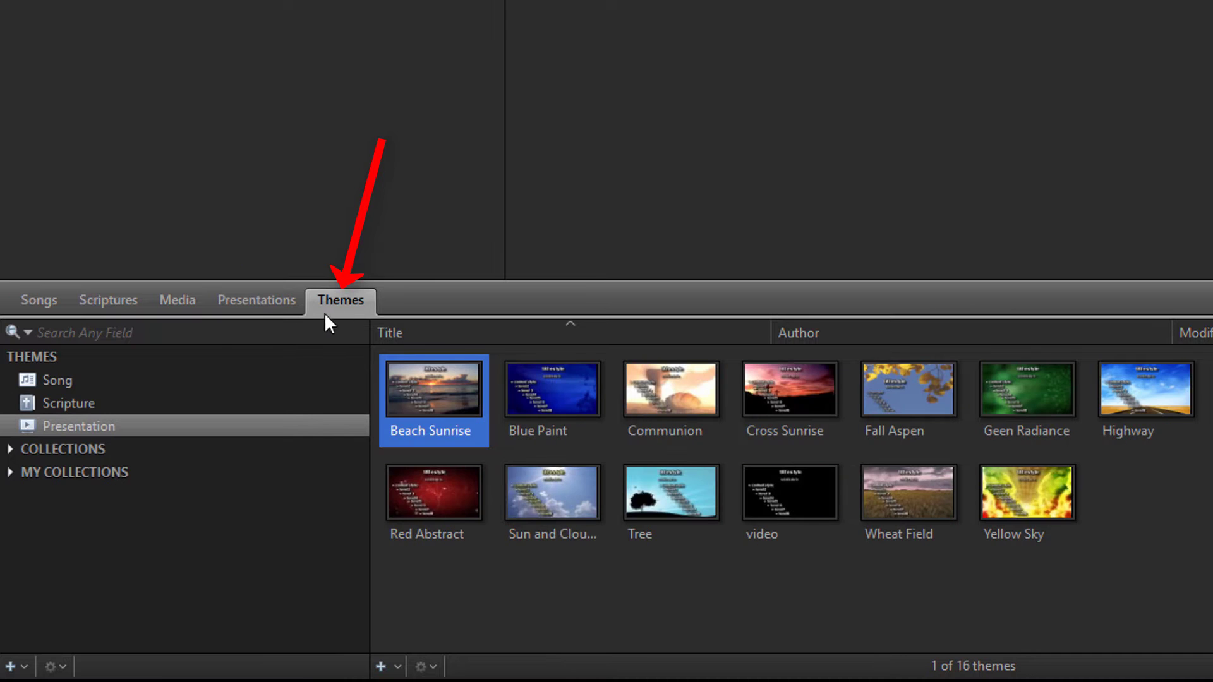
pyautogui.click(115, 386)
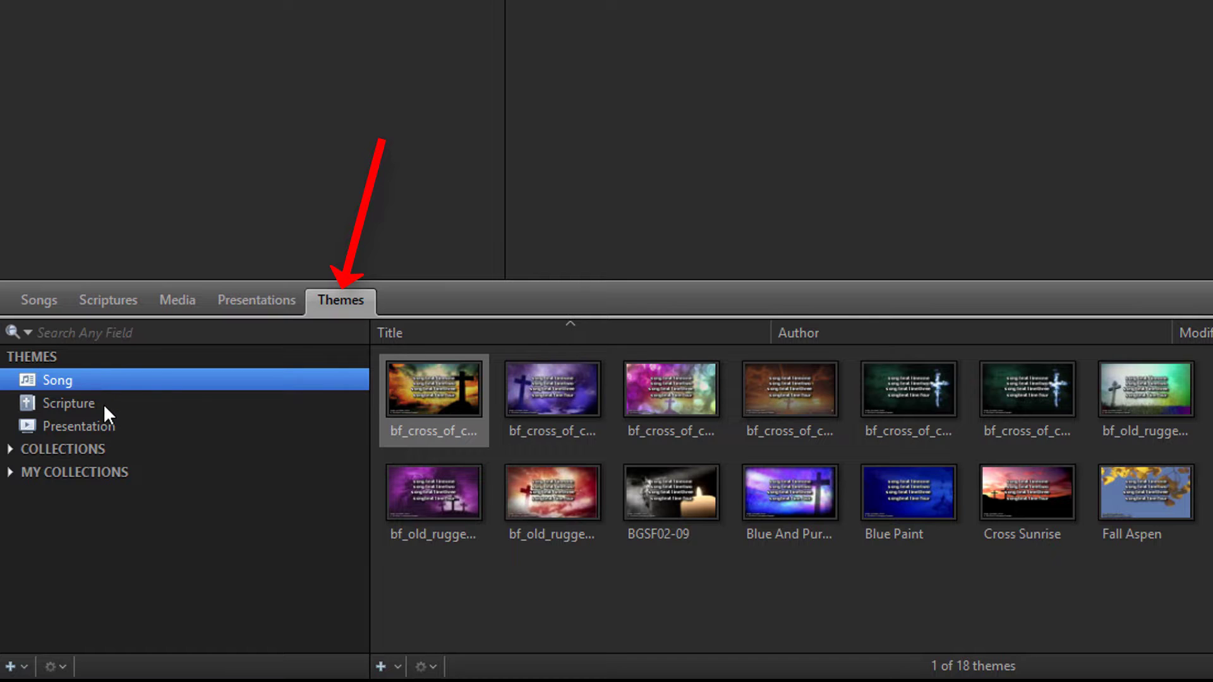
pyautogui.click(104, 405)
pyautogui.click(117, 431)
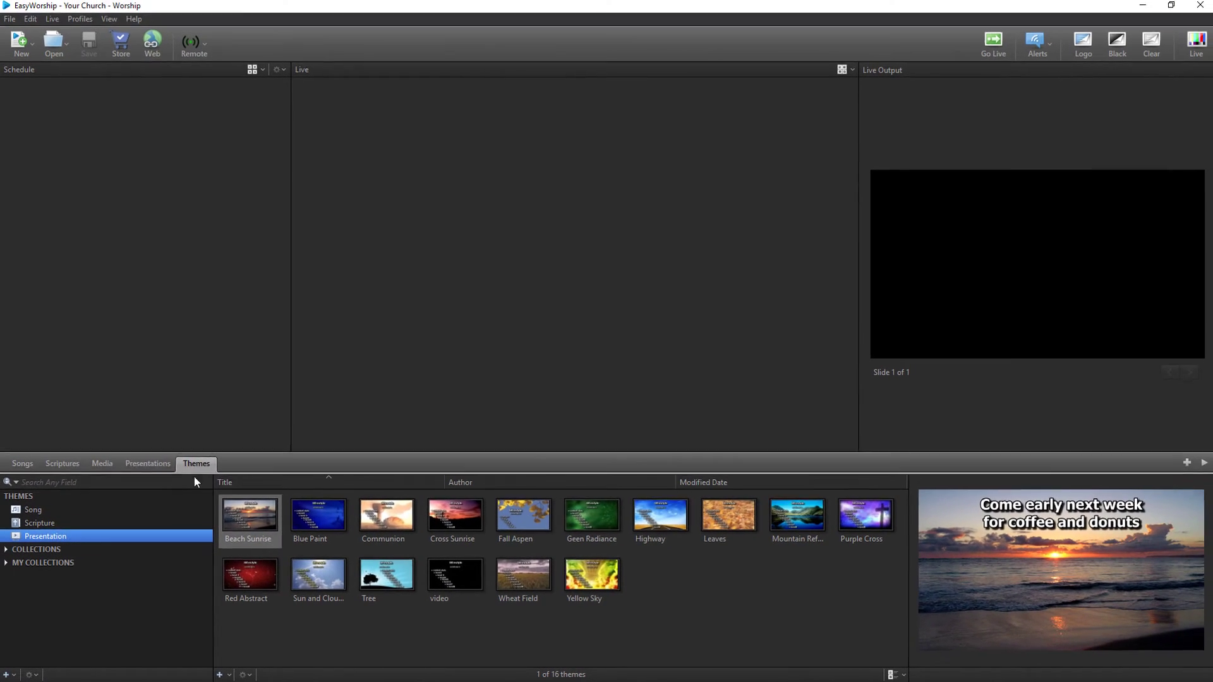
# Raise the library panel and add 10,000 Reasons and Genesis 1:1 to the schedule.
pyautogui.moveTo(251, 469); pyautogui.dragTo(270, 304)
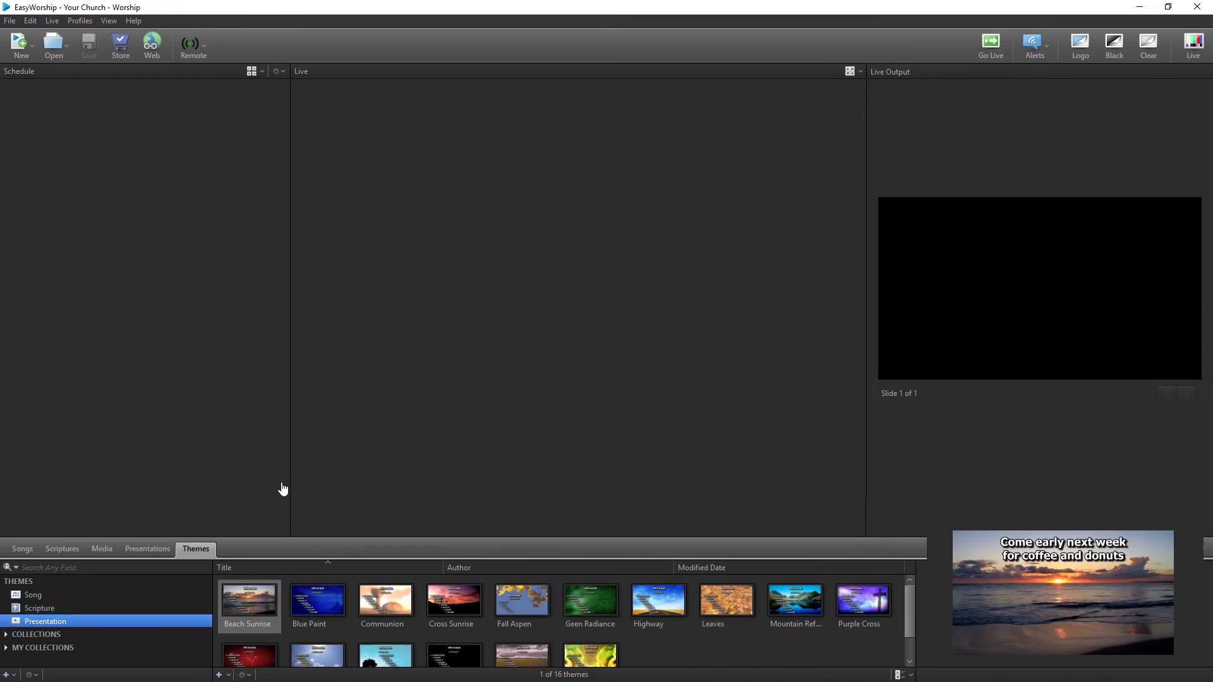
pyautogui.moveTo(283, 490); pyautogui.dragTo(284, 466)
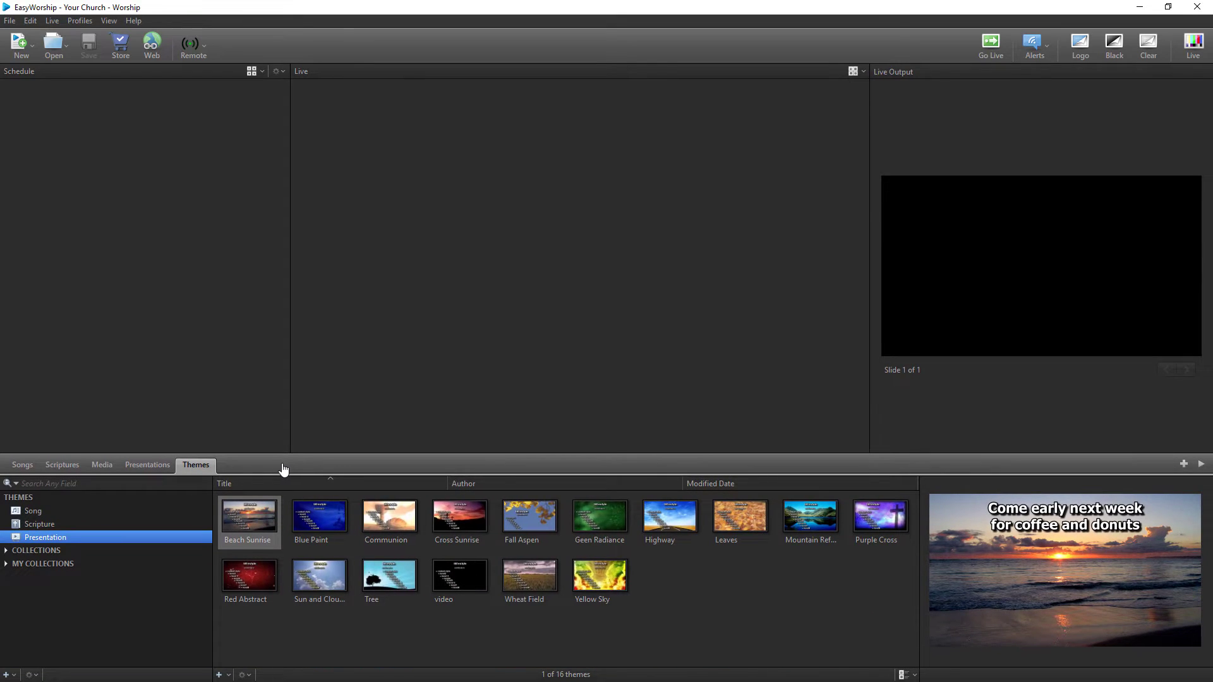
pyautogui.click(20, 466)
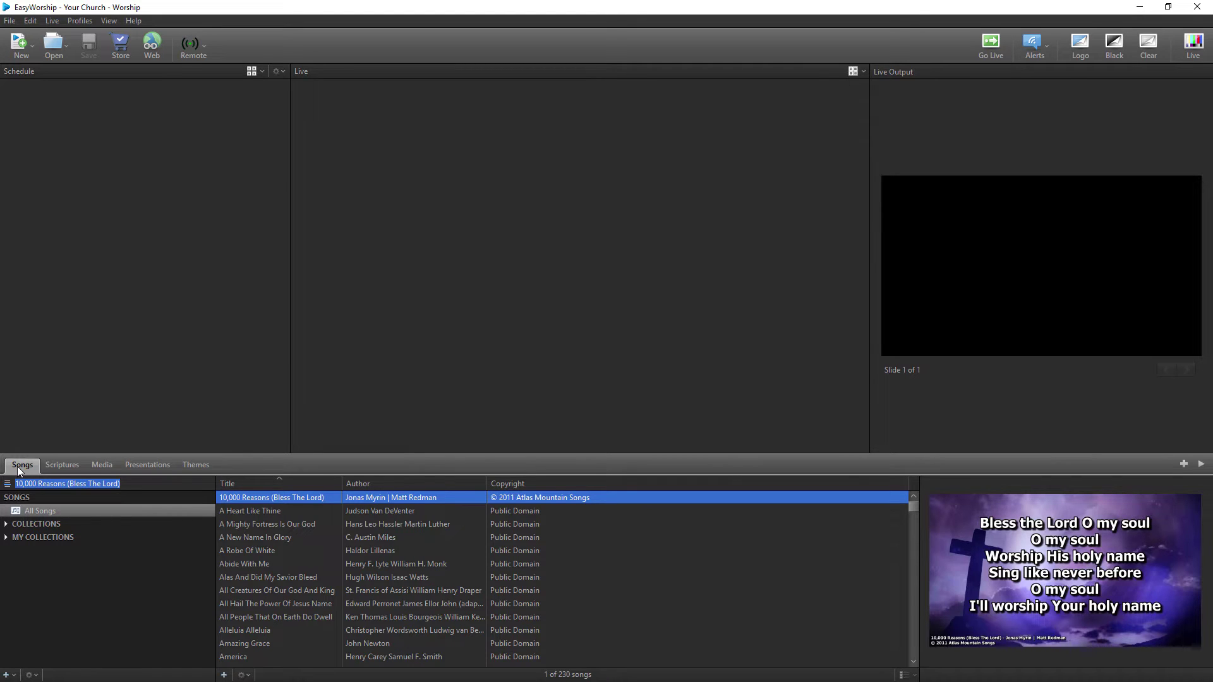
pyautogui.moveTo(246, 498); pyautogui.dragTo(182, 368)
pyautogui.click(66, 469)
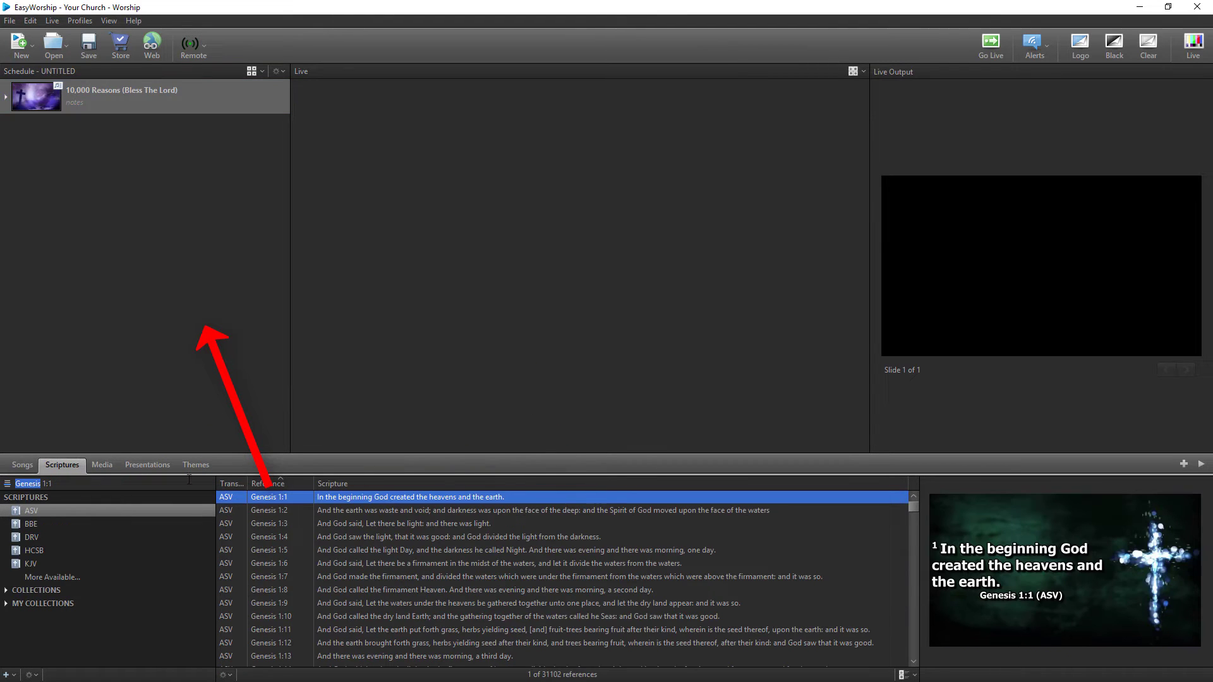
pyautogui.moveTo(289, 501); pyautogui.dragTo(178, 348)
# Add Blue Paint and Announcements; give Genesis 1:1 Cross Sunrise and the song a candle video.
pyautogui.click(103, 467)
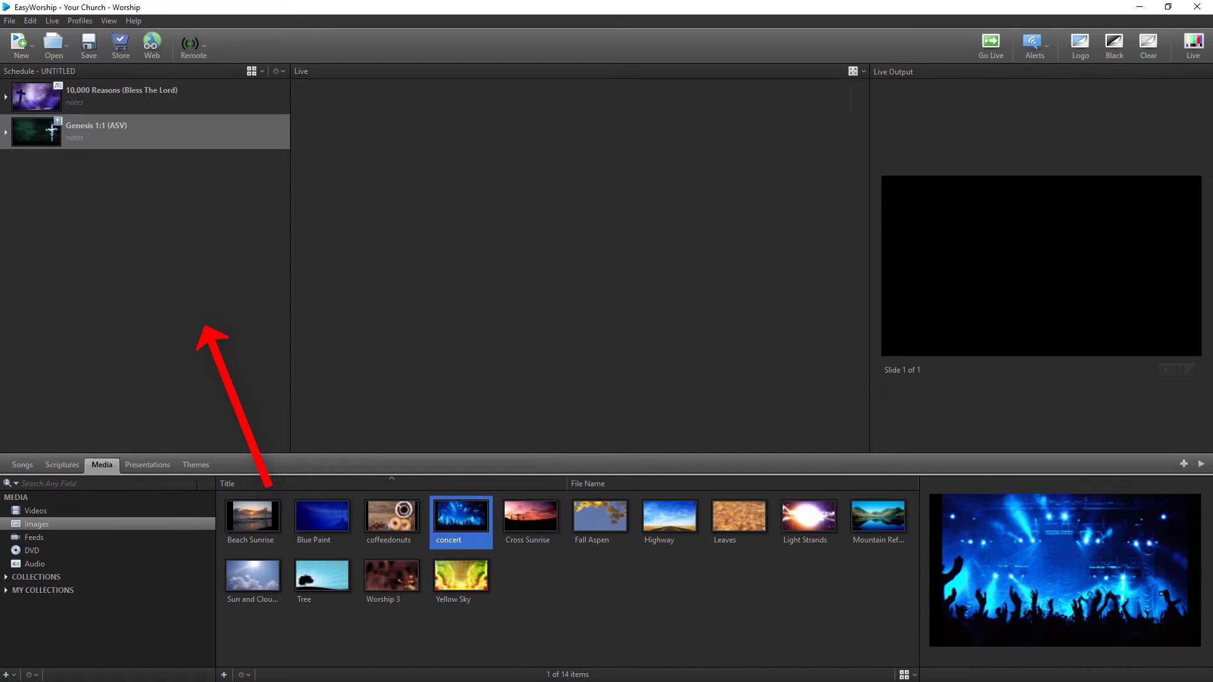
pyautogui.moveTo(316, 516); pyautogui.dragTo(188, 358)
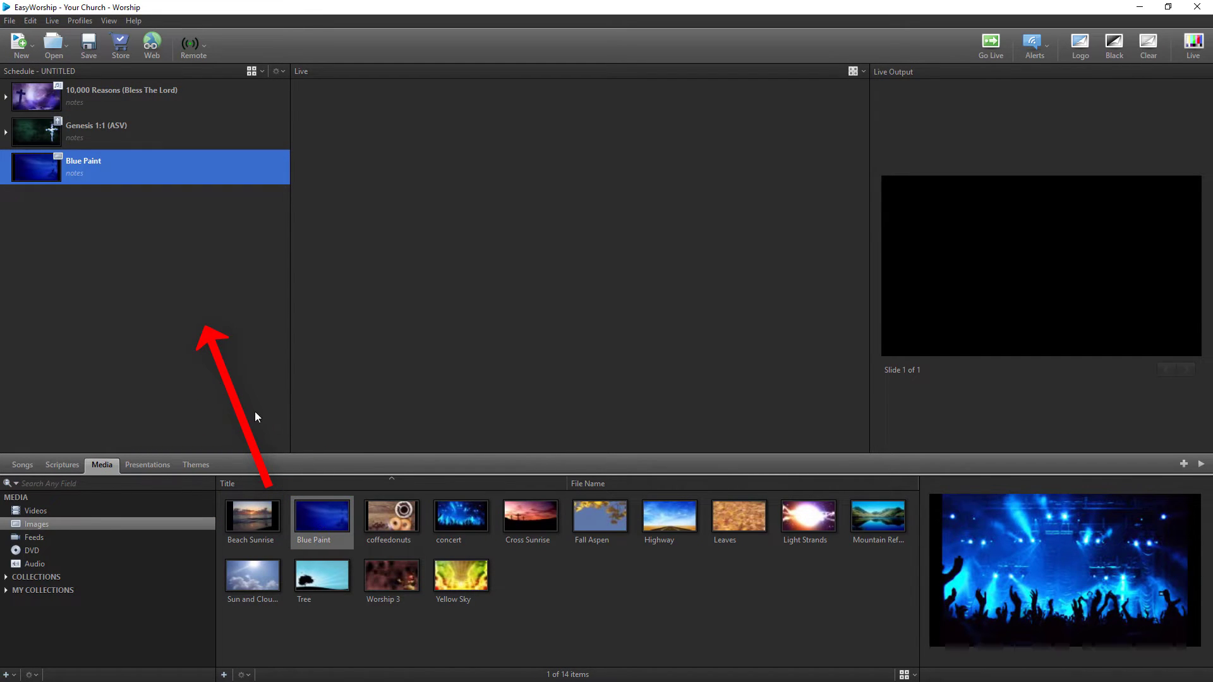
pyautogui.moveTo(499, 512); pyautogui.dragTo(151, 134)
pyautogui.click(36, 511)
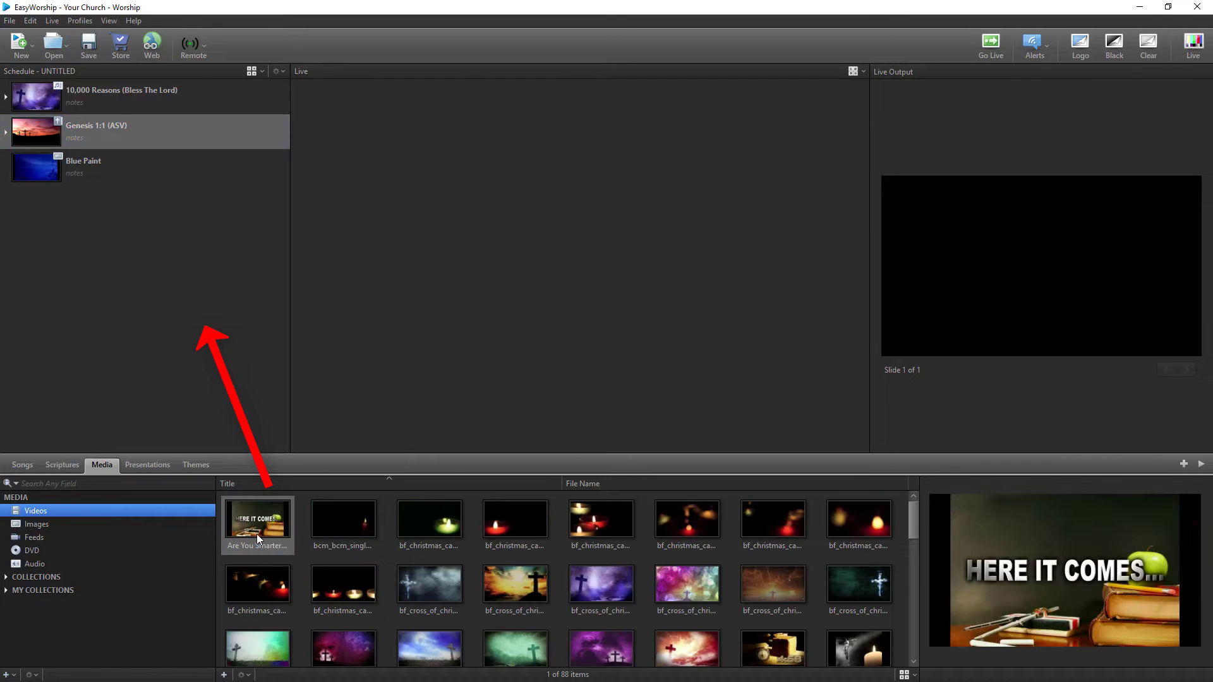
pyautogui.moveTo(272, 534); pyautogui.dragTo(149, 100)
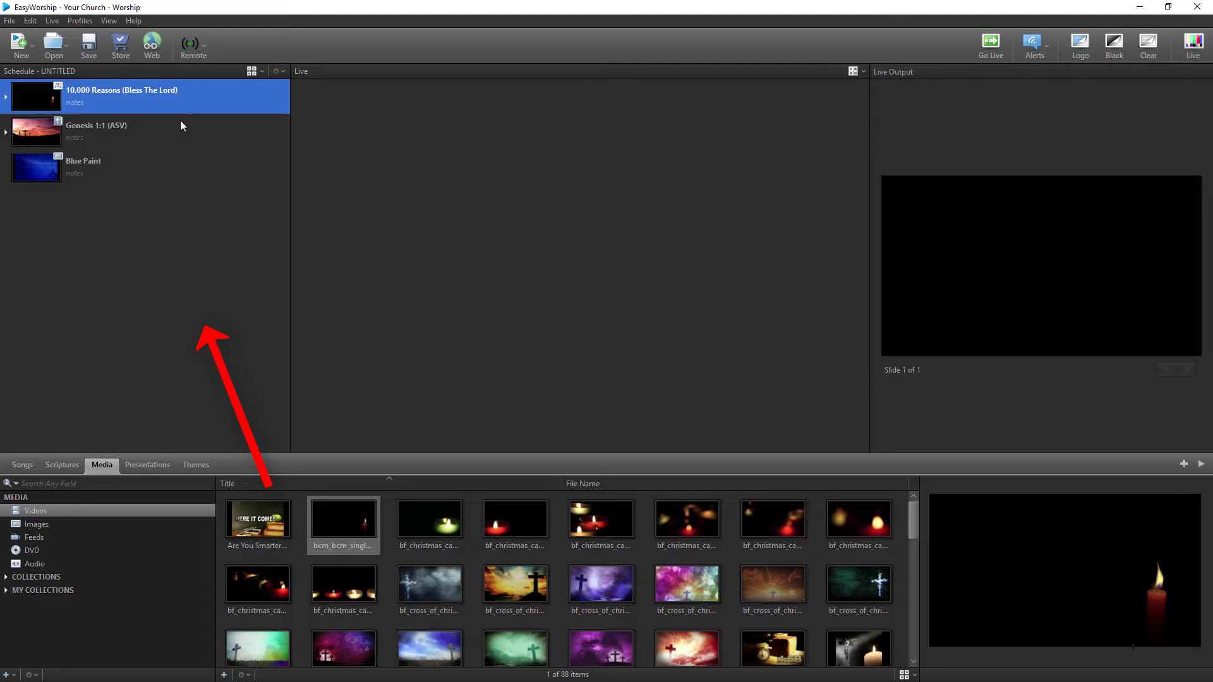
pyautogui.click(143, 466)
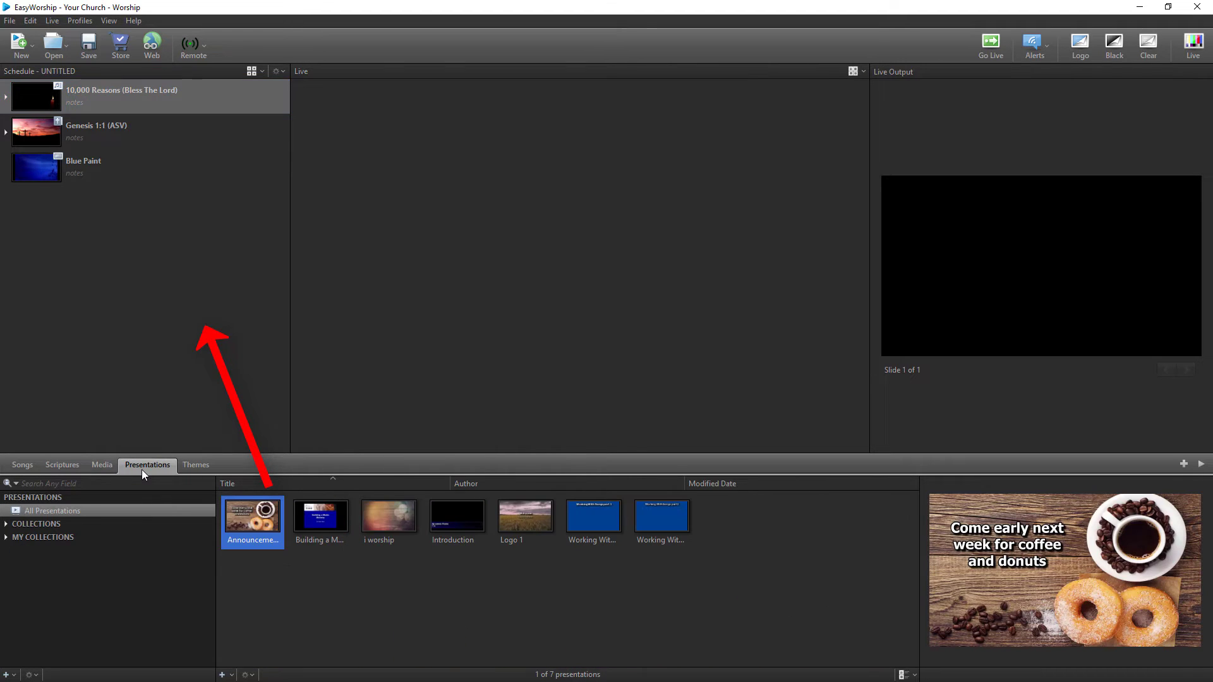
pyautogui.moveTo(252, 508); pyautogui.dragTo(199, 362)
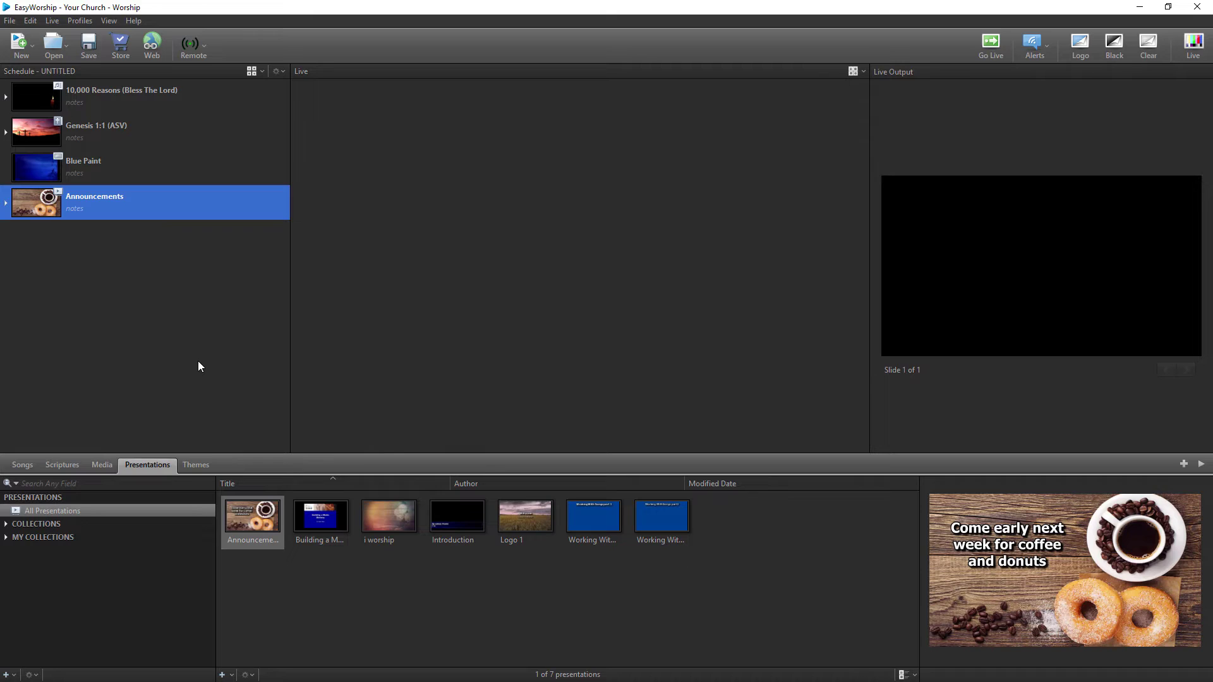
# Select 10,000 Reasons in the schedule, keeping its title, and send it live.
pyautogui.click(155, 93)
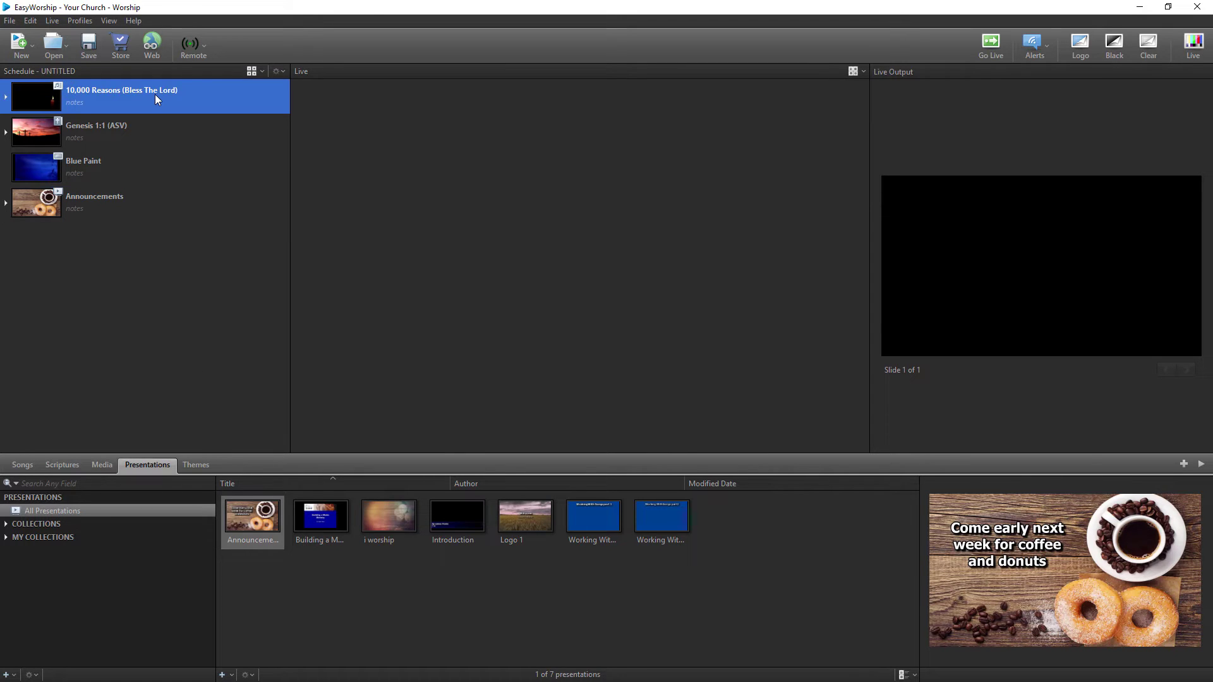
pyautogui.click(155, 94)
pyautogui.click(200, 109)
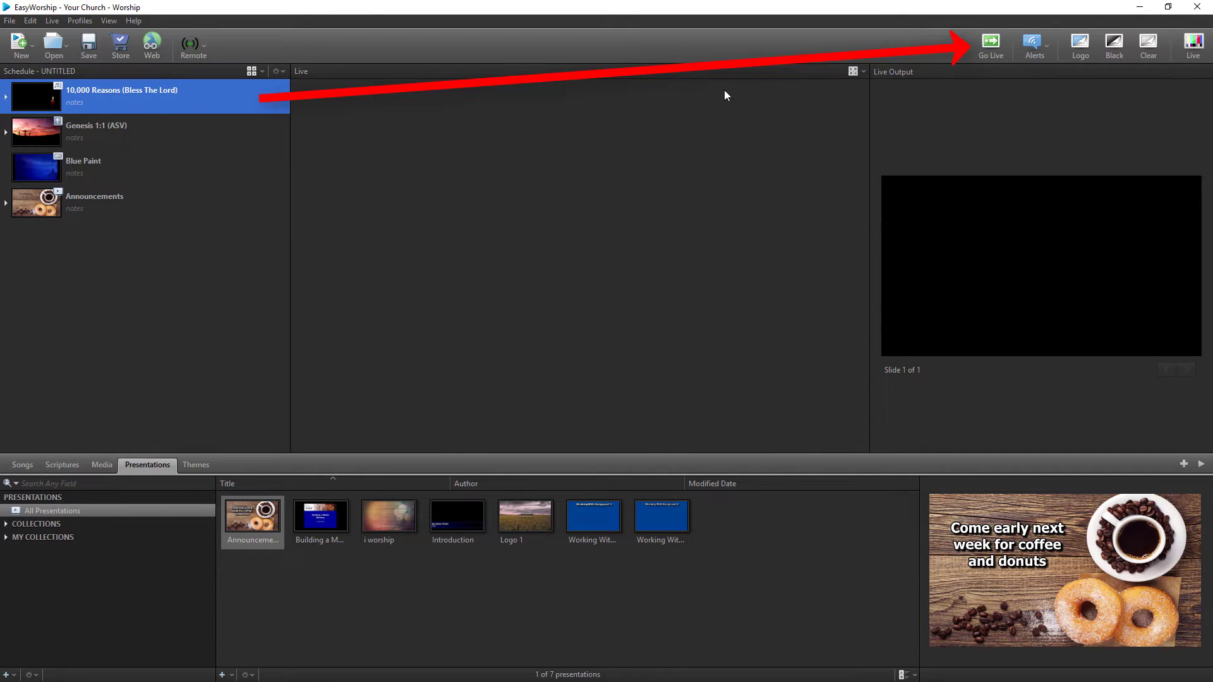
pyautogui.click(986, 56)
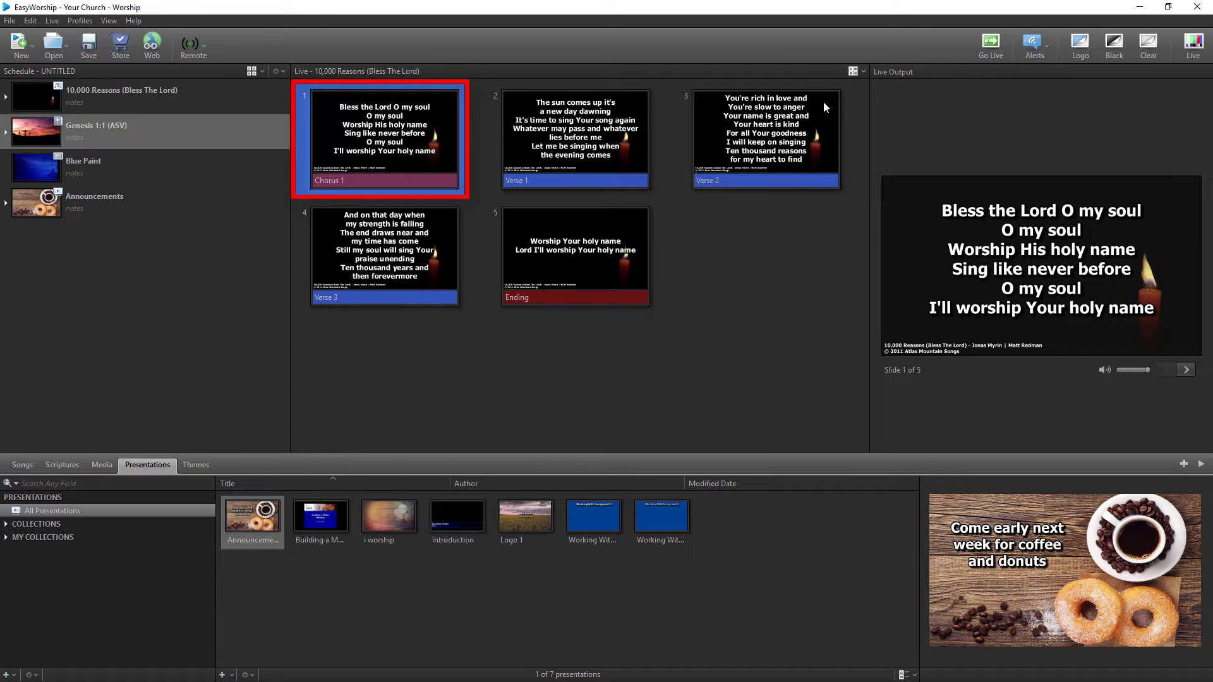
# Show Verse 1, Verse 2, Verse 3 and Ending slides, then resize the live preview and schedule.
pyautogui.click(583, 141)
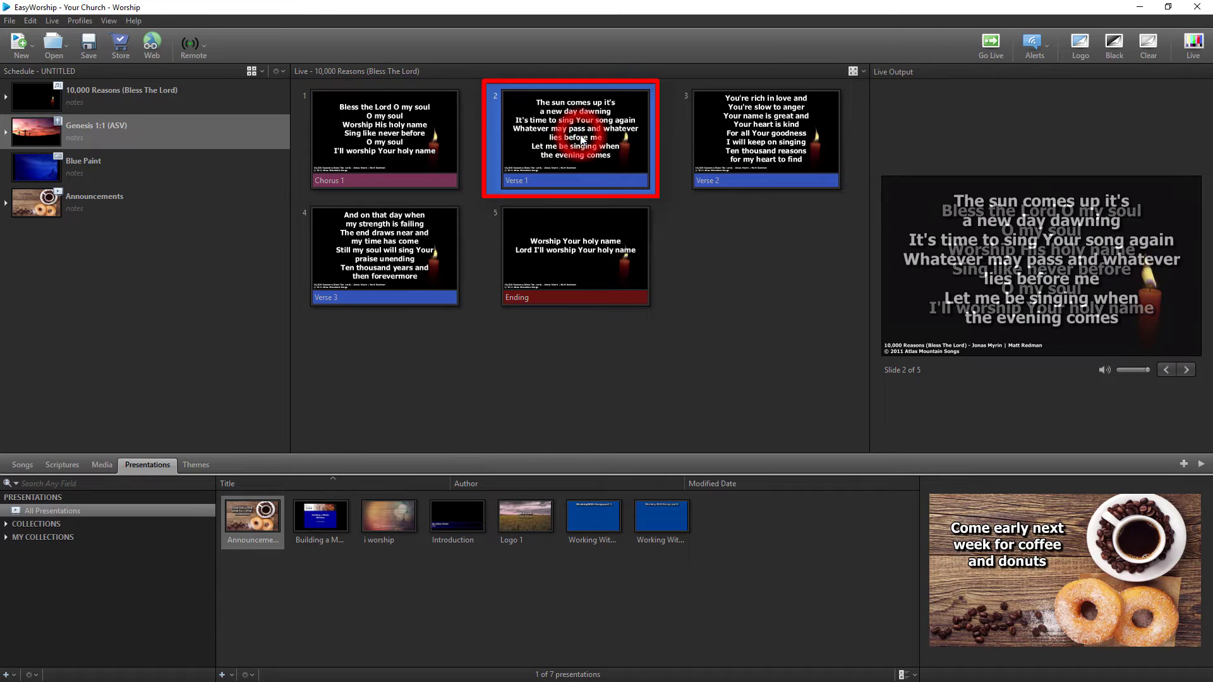
pyautogui.click(720, 159)
pyautogui.click(399, 243)
pyautogui.click(557, 272)
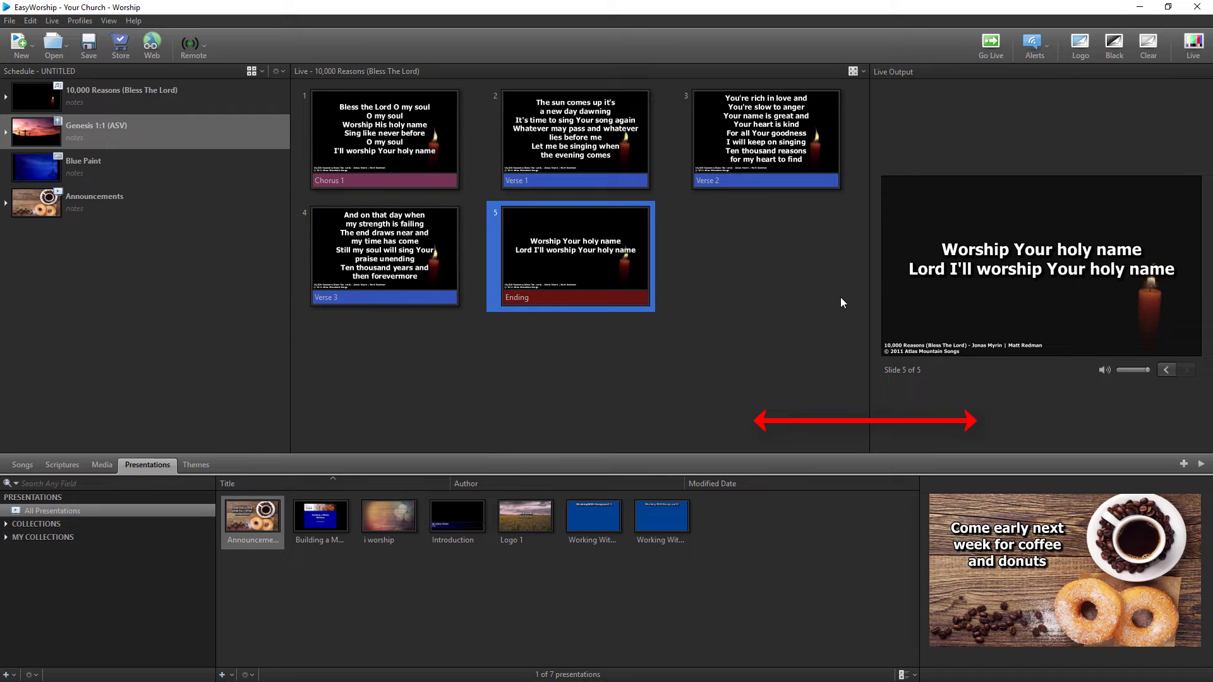
pyautogui.moveTo(871, 279)
pyautogui.mouseDown()
pyautogui.moveTo(667, 278)
pyautogui.moveTo(868, 279)
pyautogui.mouseUp()
pyautogui.moveTo(291, 278)
pyautogui.mouseDown()
pyautogui.moveTo(101, 287)
pyautogui.moveTo(354, 295)
pyautogui.moveTo(292, 293)
pyautogui.mouseUp()
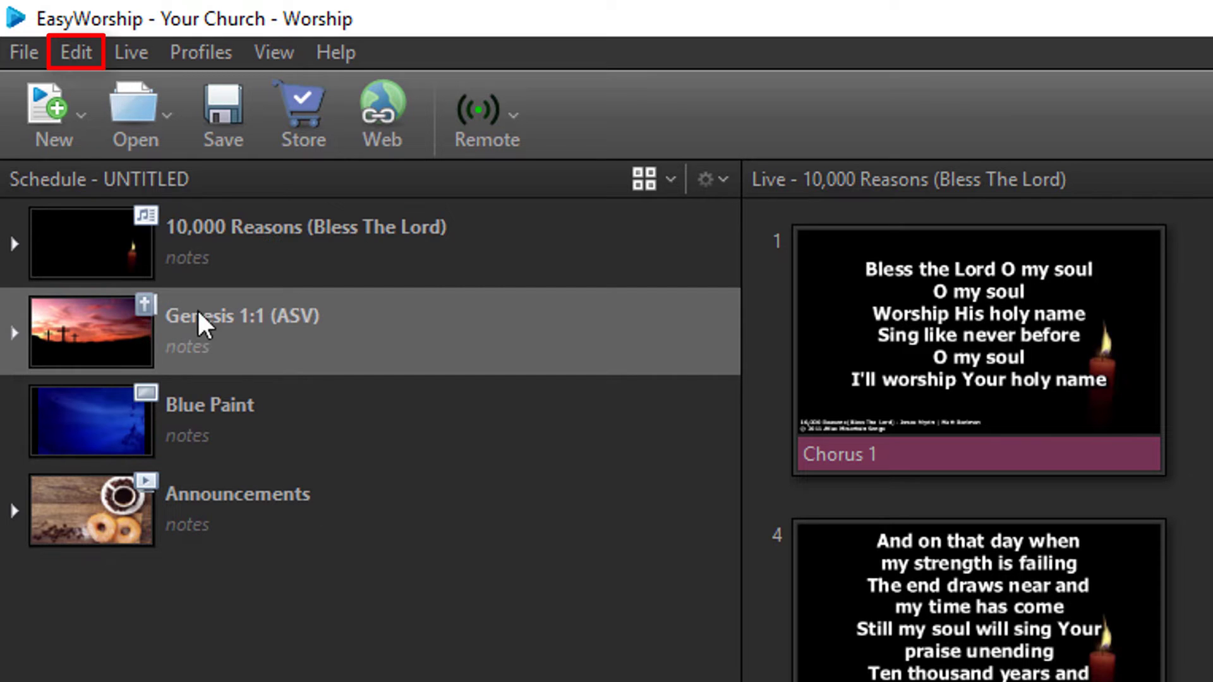
# Review the Live Options page in Edit > Options, then close the dialog.
pyautogui.click(65, 53)
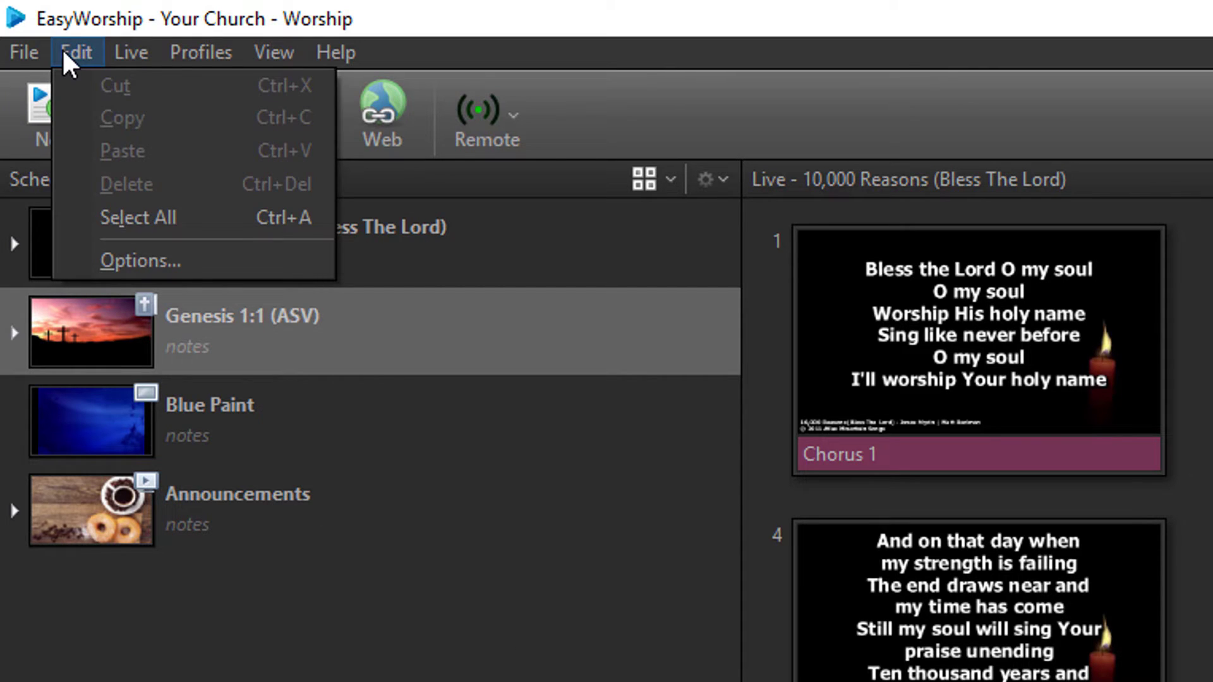
pyautogui.click(78, 261)
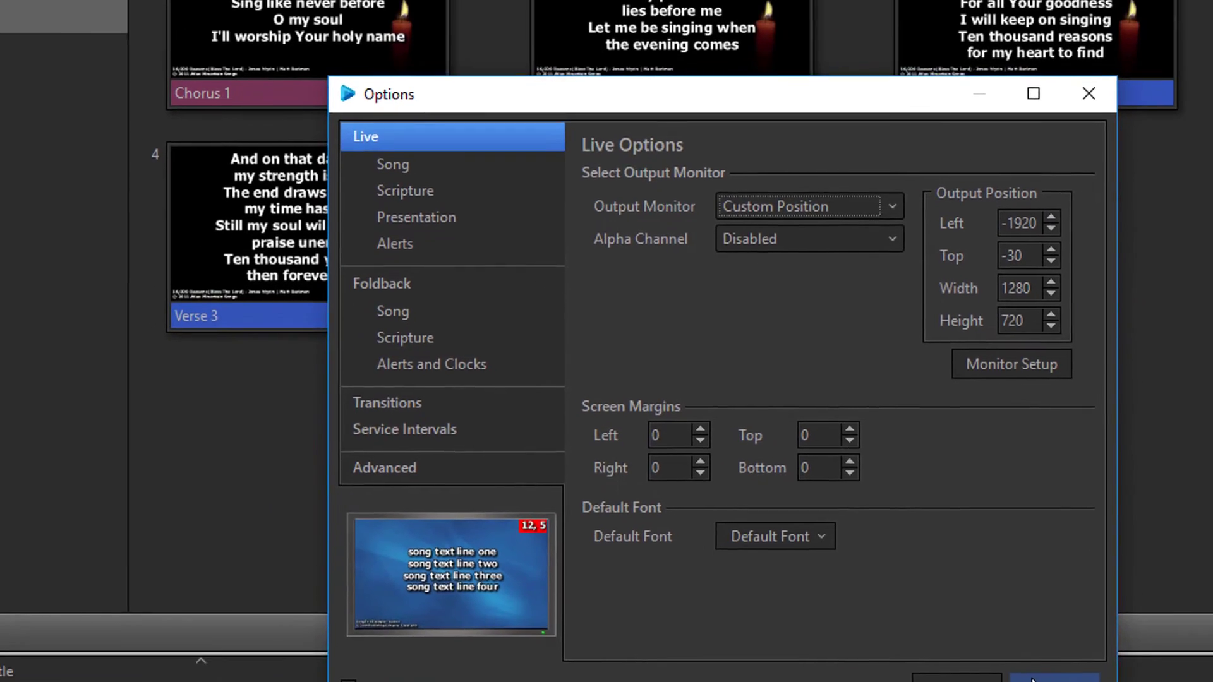
pyautogui.press('Escape')
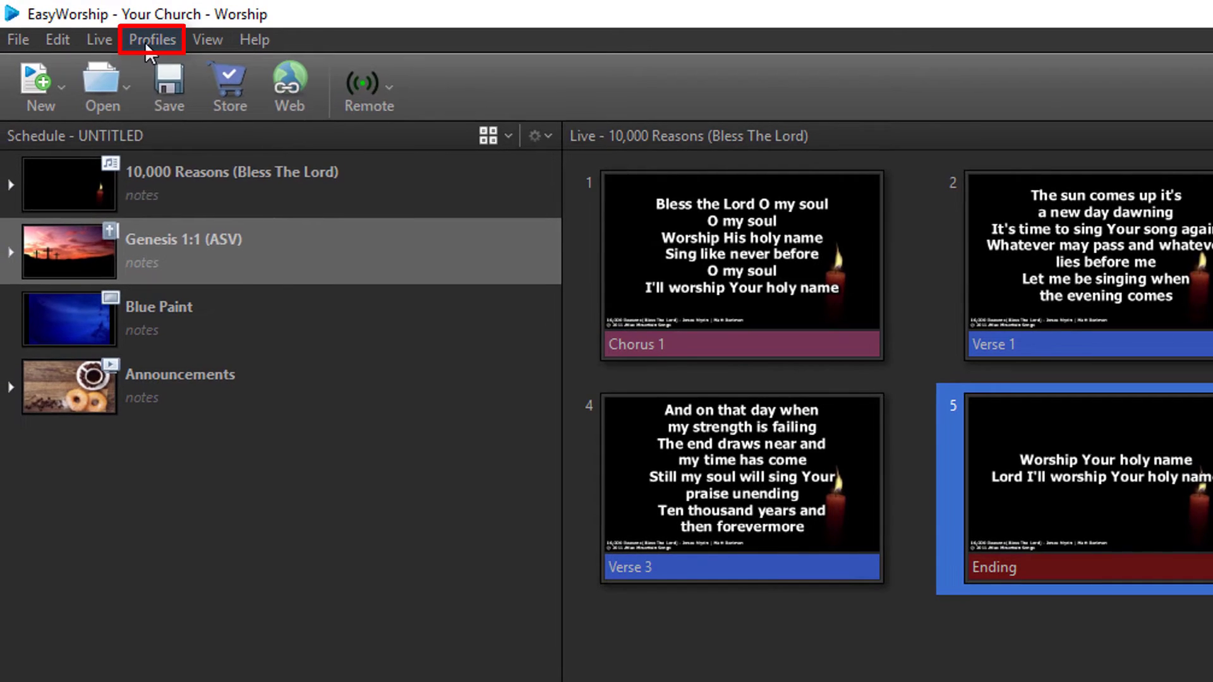
# Look over the Profiles list, View layout choices, Interface Color options and the Help menu.
pyautogui.click(98, 8)
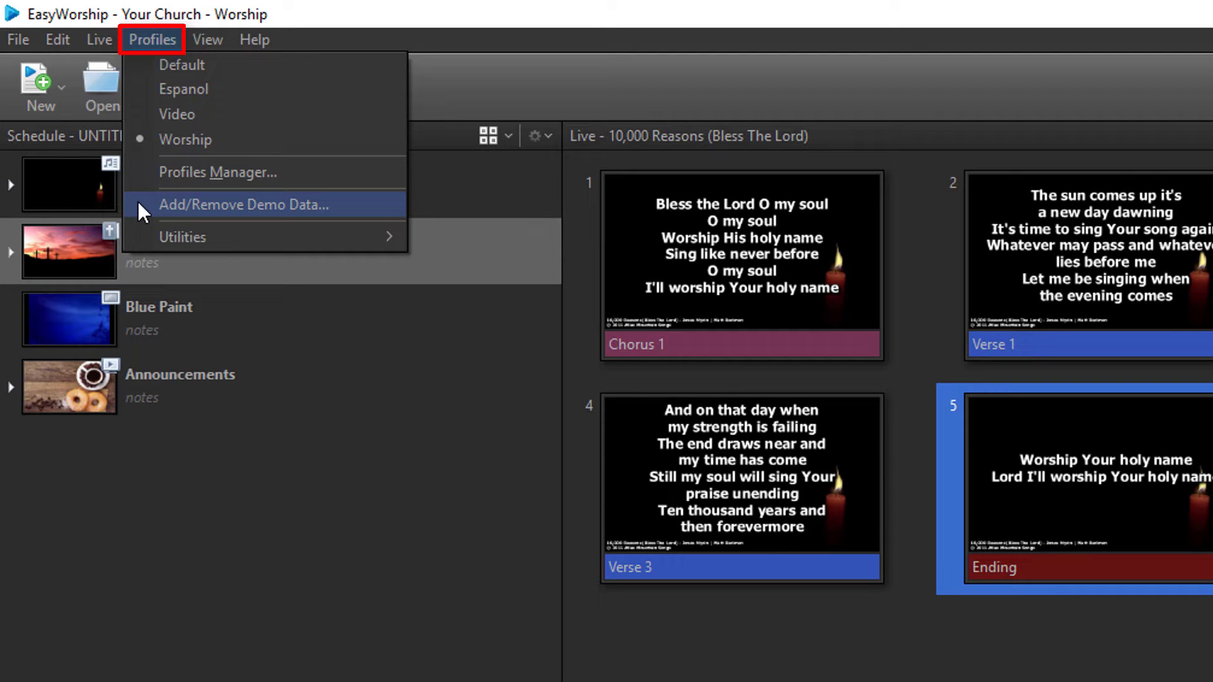
pyautogui.click(197, 36)
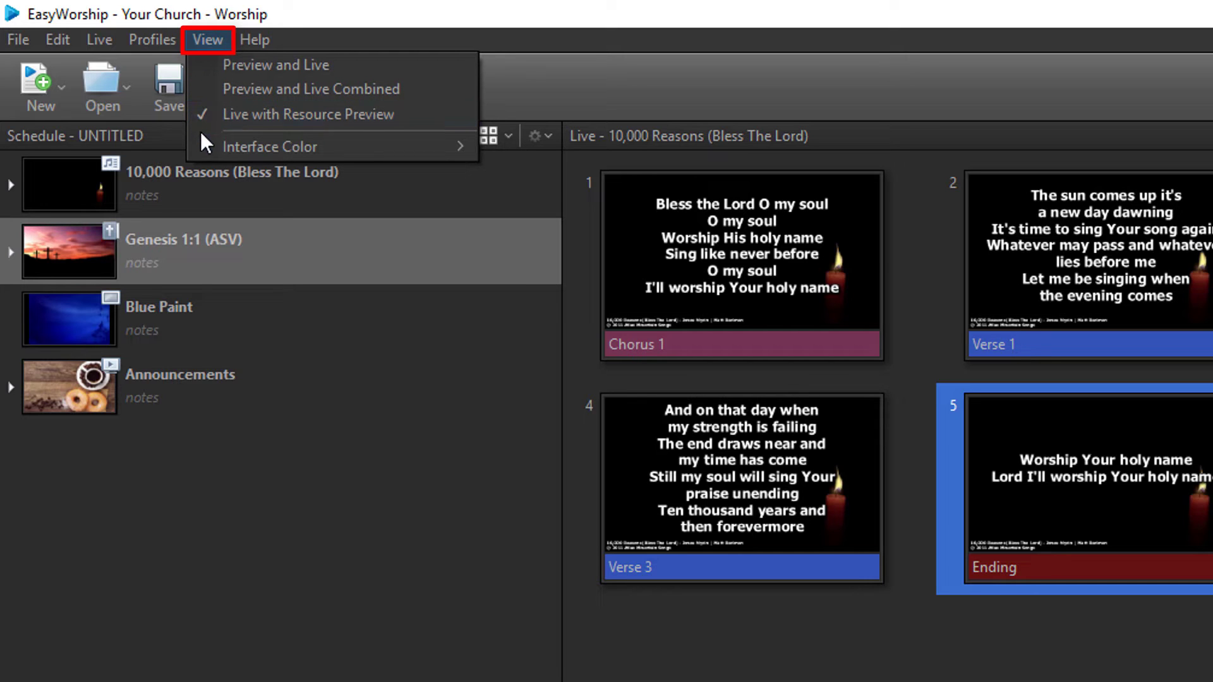
pyautogui.moveTo(200, 140)
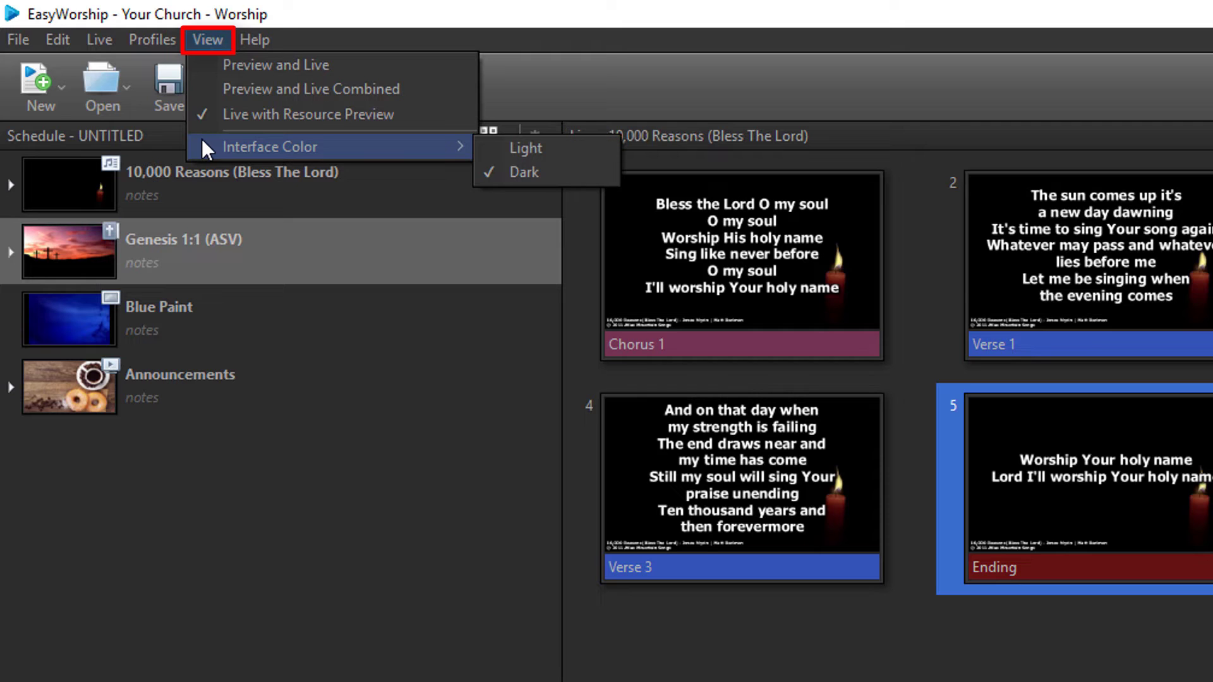
pyautogui.moveTo(250, 40)
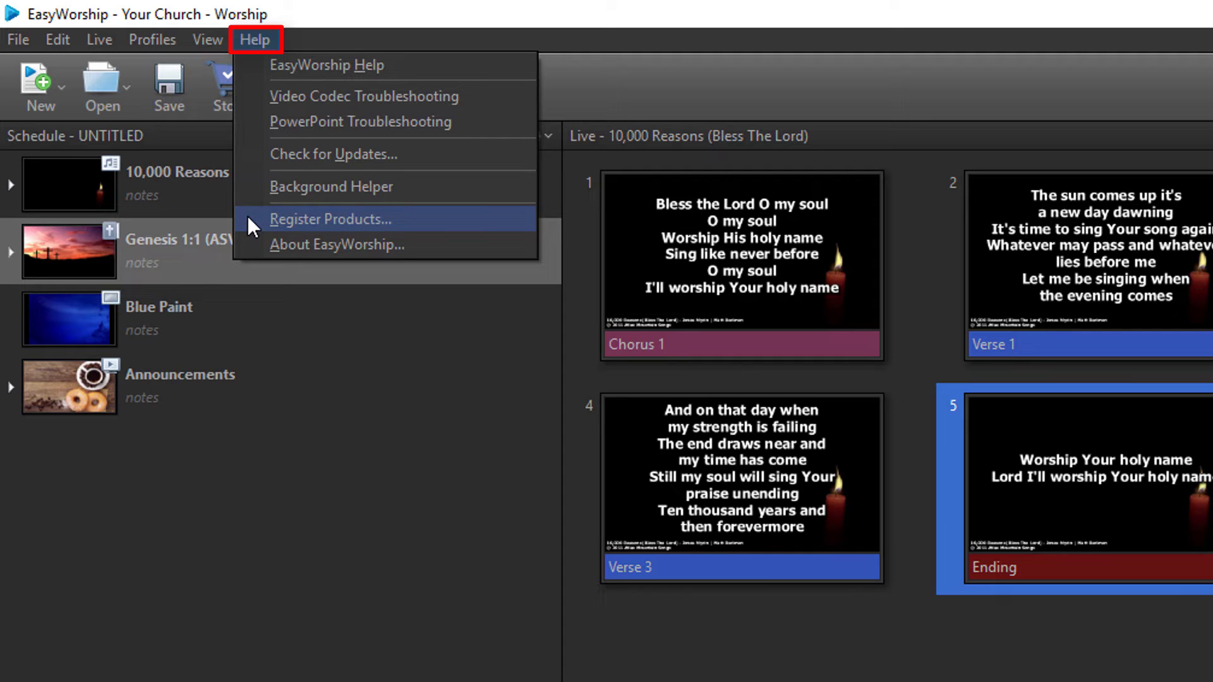
pyautogui.click(173, 200)
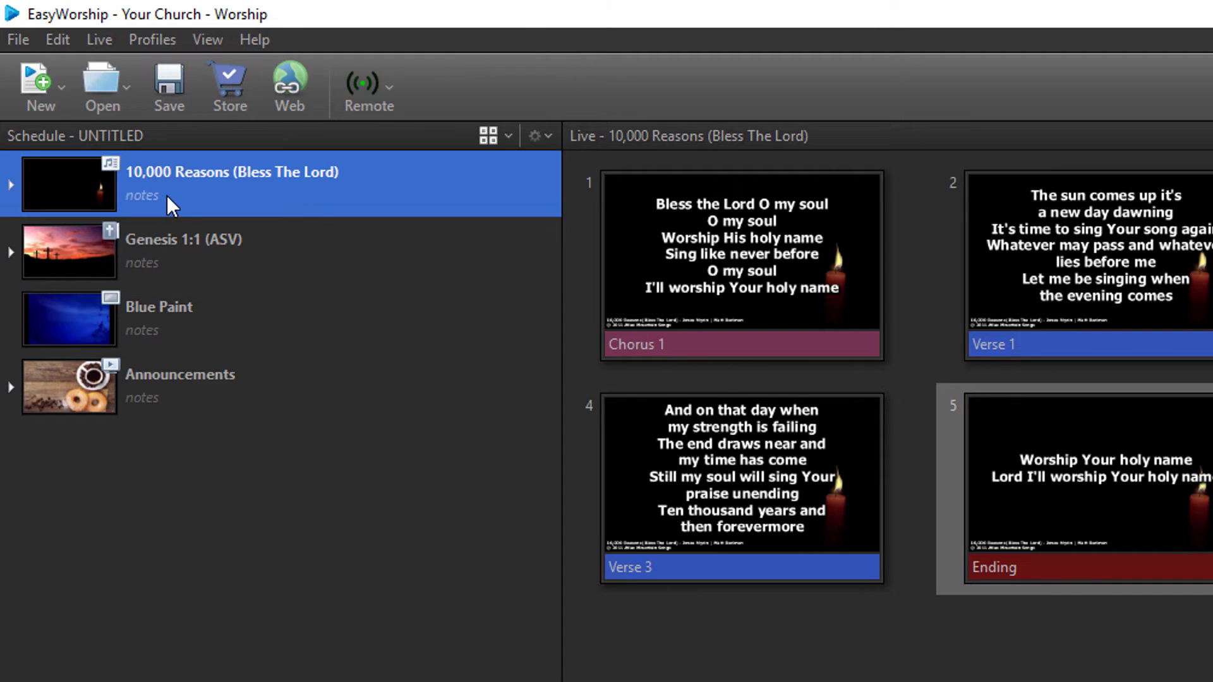
pyautogui.click(55, 85)
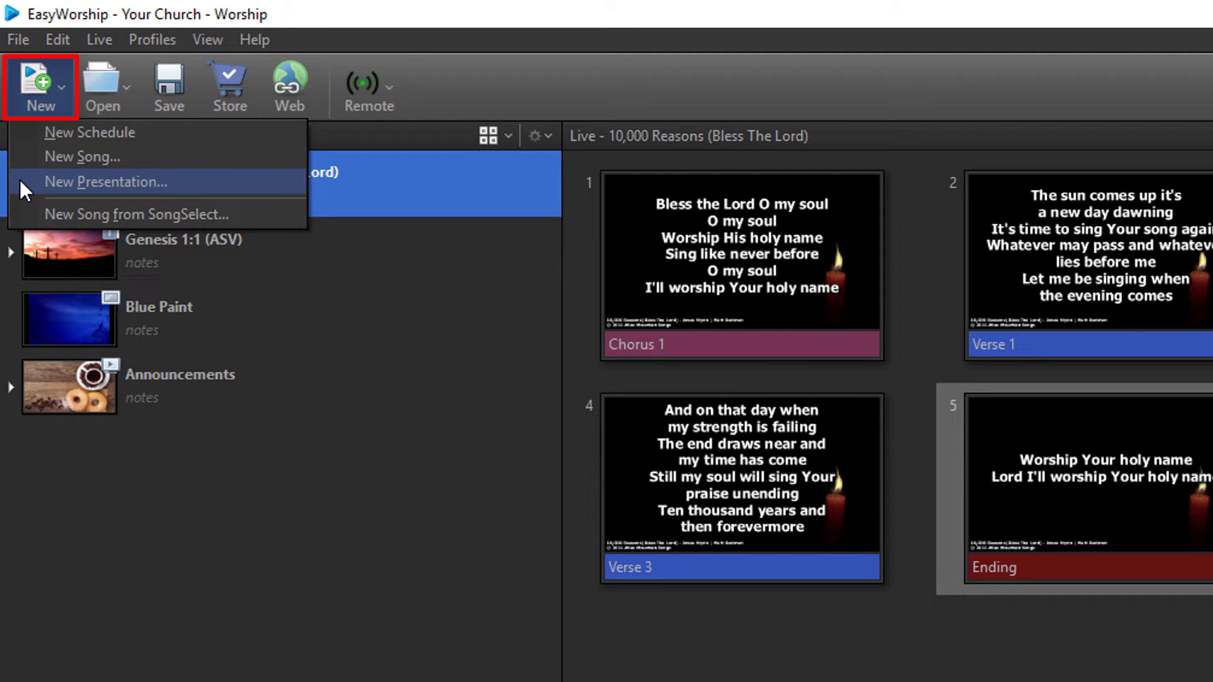
pyautogui.click(121, 91)
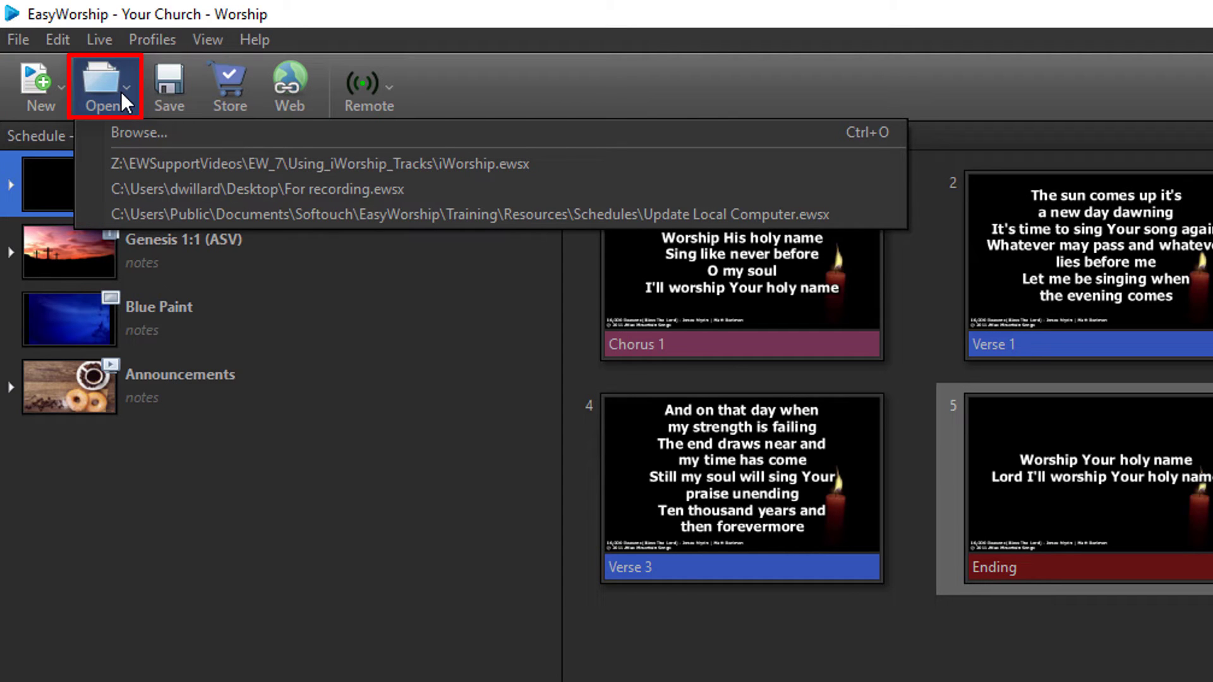
pyautogui.click(167, 79)
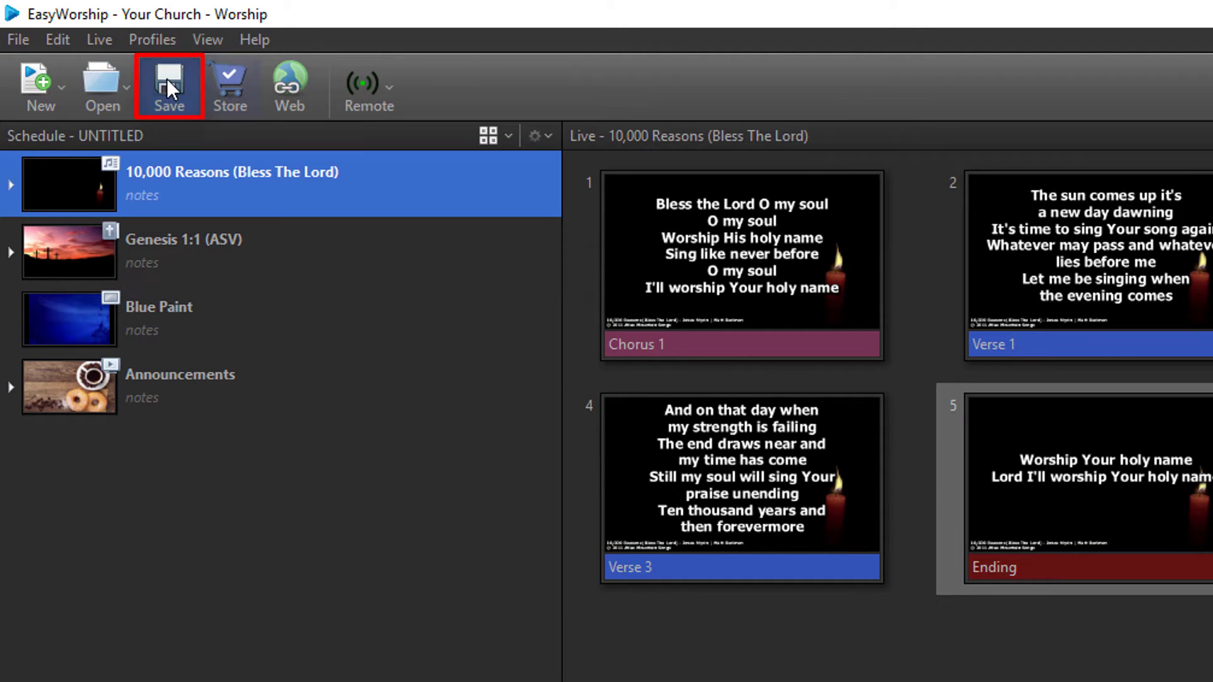
pyautogui.click(230, 87)
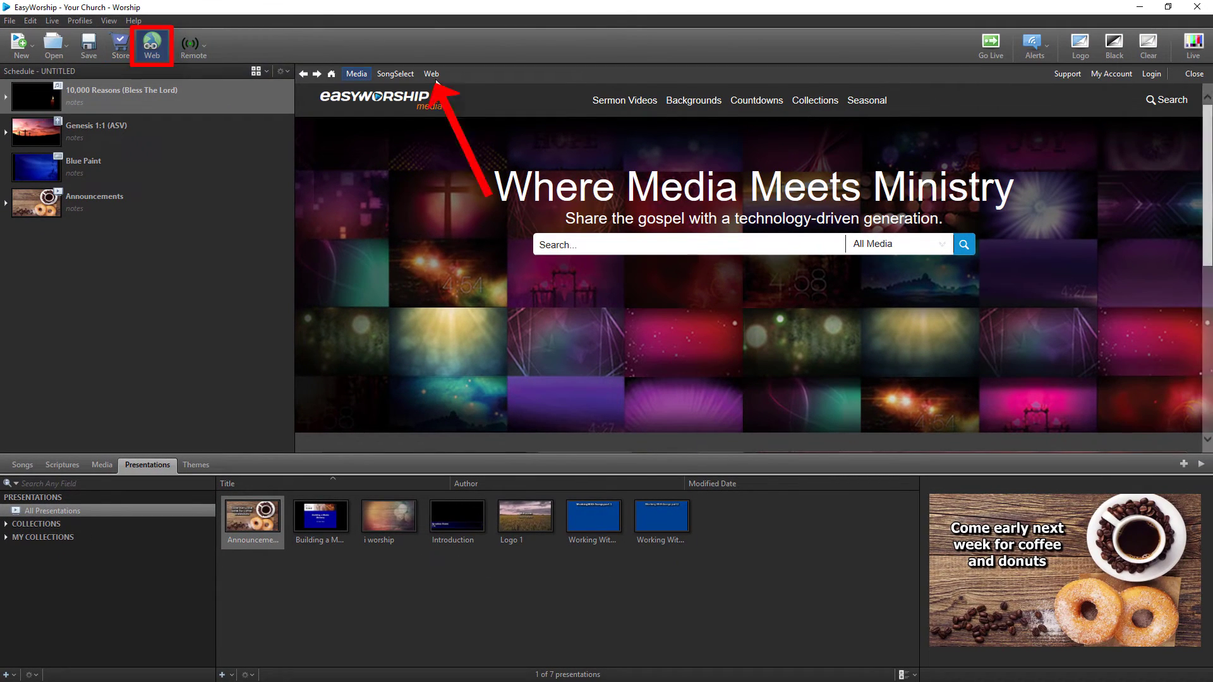
pyautogui.click(435, 76)
pyautogui.click(394, 76)
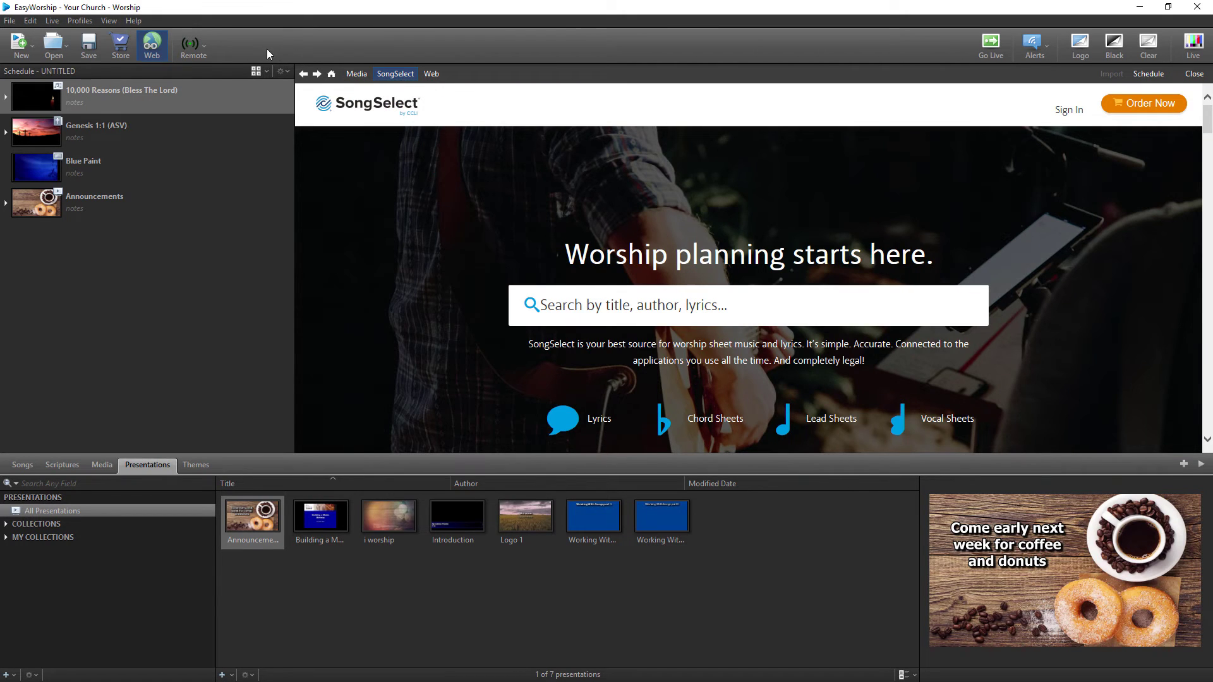
pyautogui.click(206, 44)
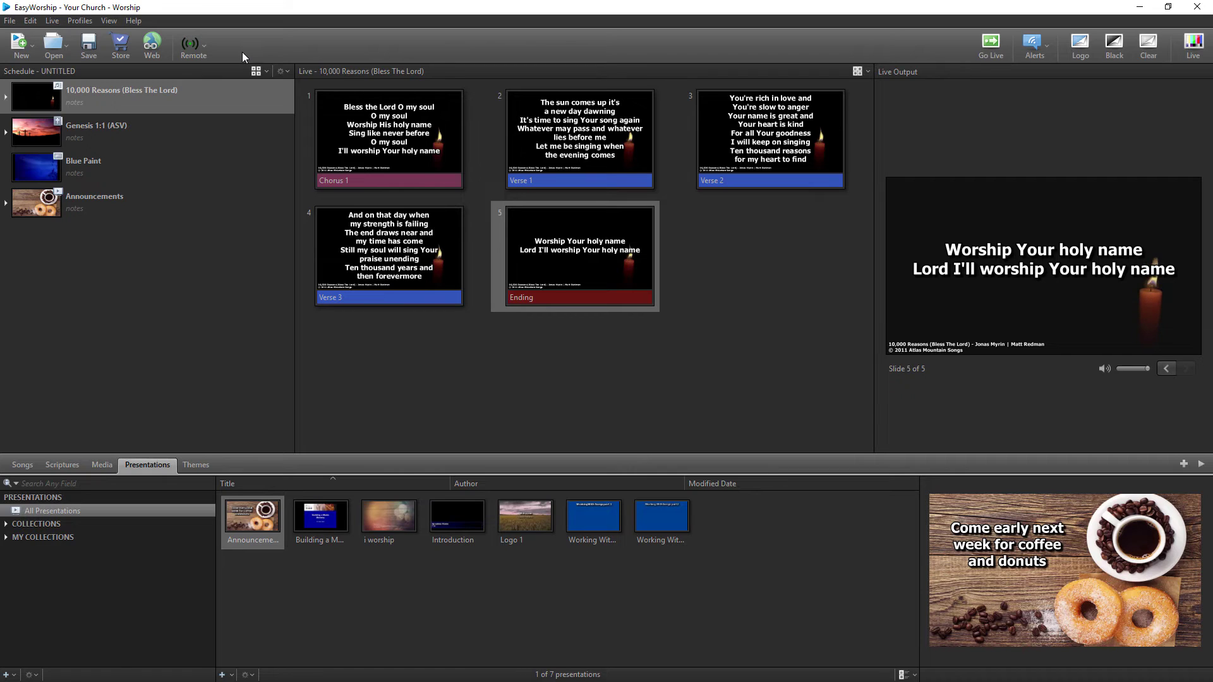
# Send 10,000 Reasons live from slide 1 and view the Message Alert types.
pyautogui.click(985, 56)
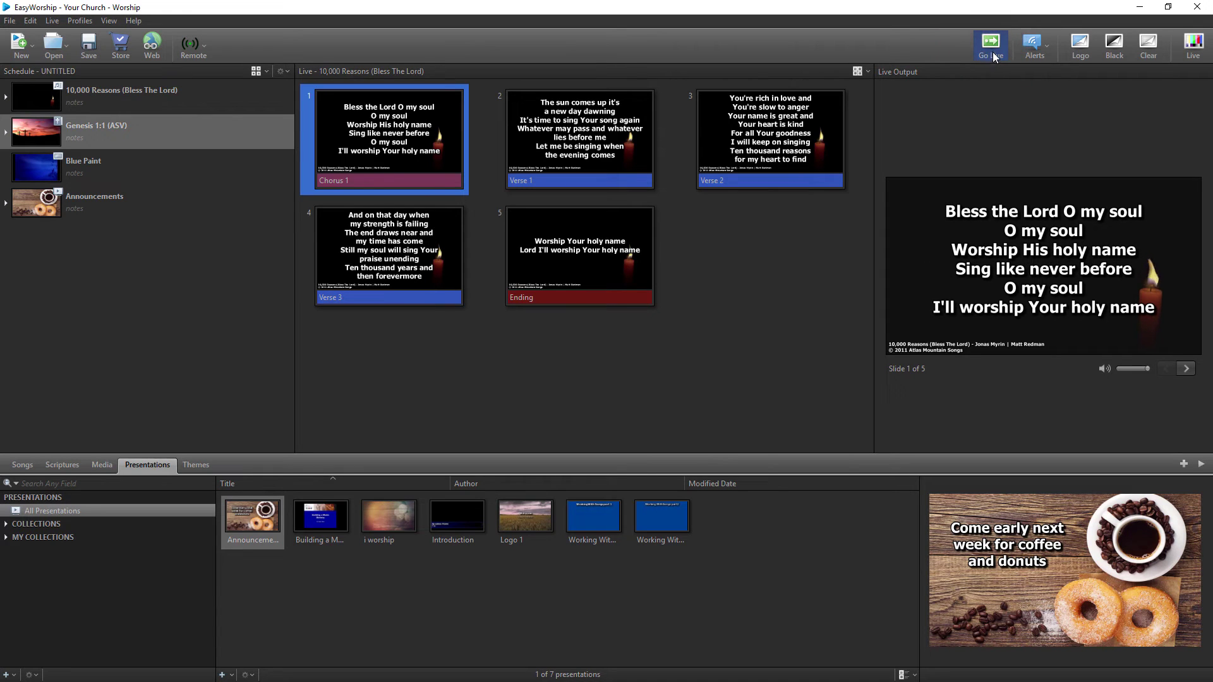
pyautogui.click(1032, 49)
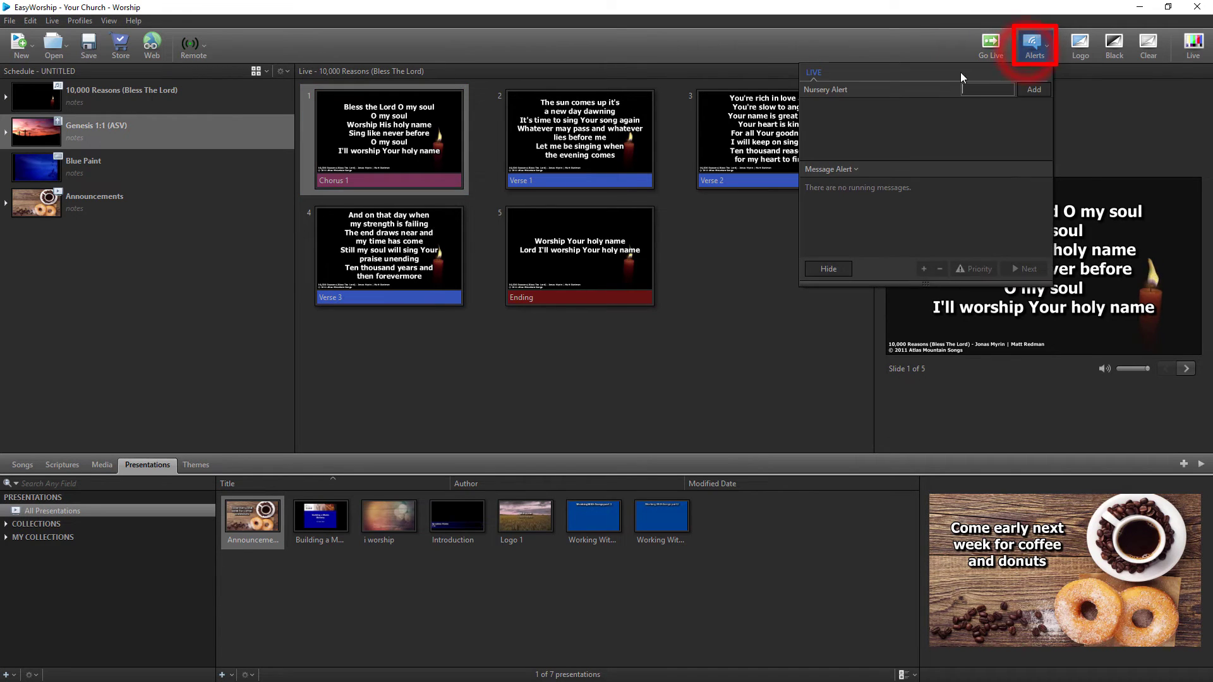
pyautogui.click(856, 170)
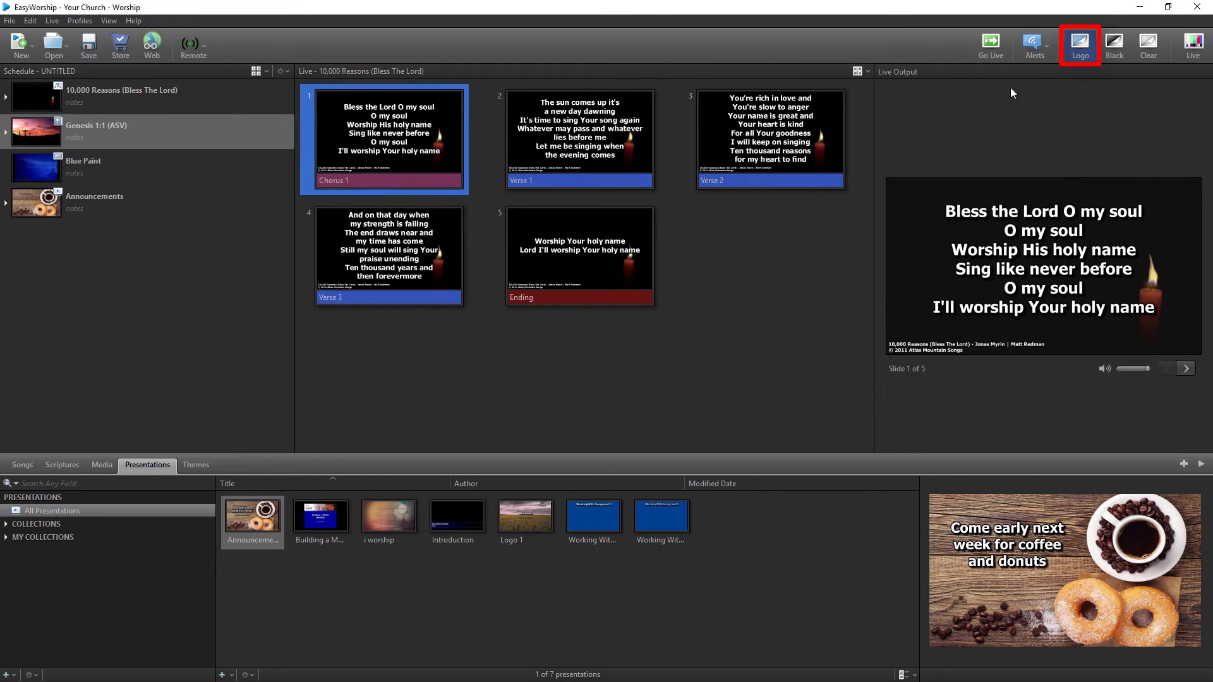
# Set the concert image from the media library as the logo background.
pyautogui.click(101, 466)
pyautogui.click(113, 523)
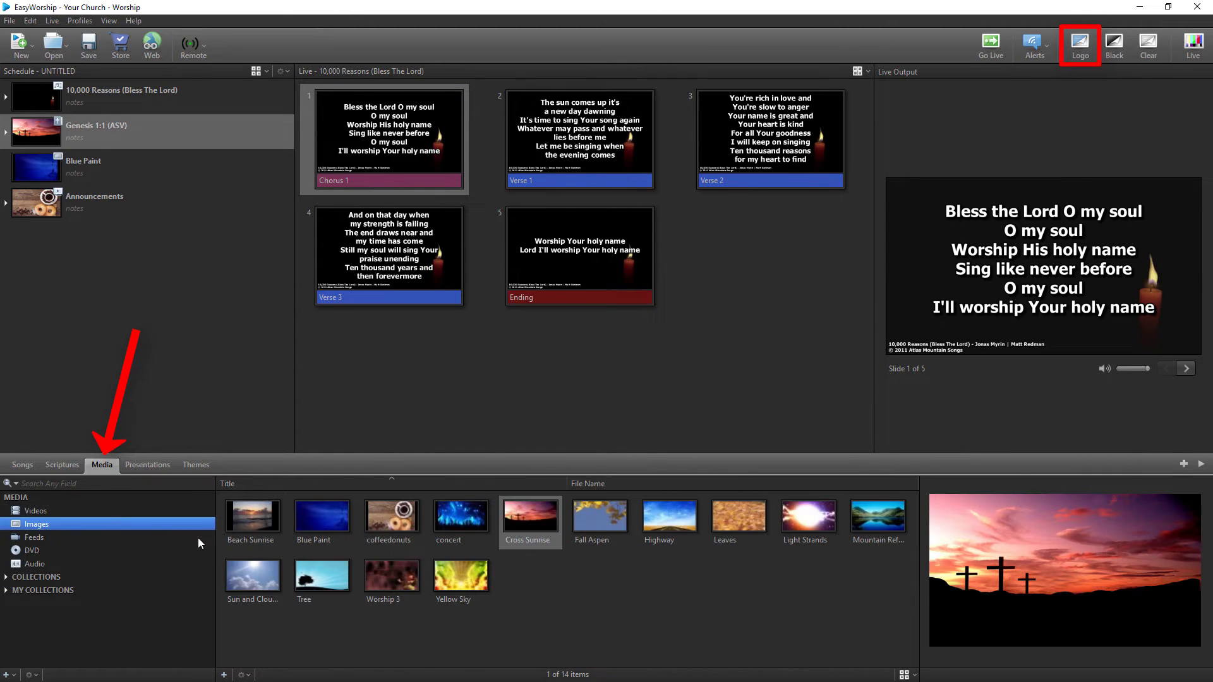
pyautogui.rightClick(455, 520)
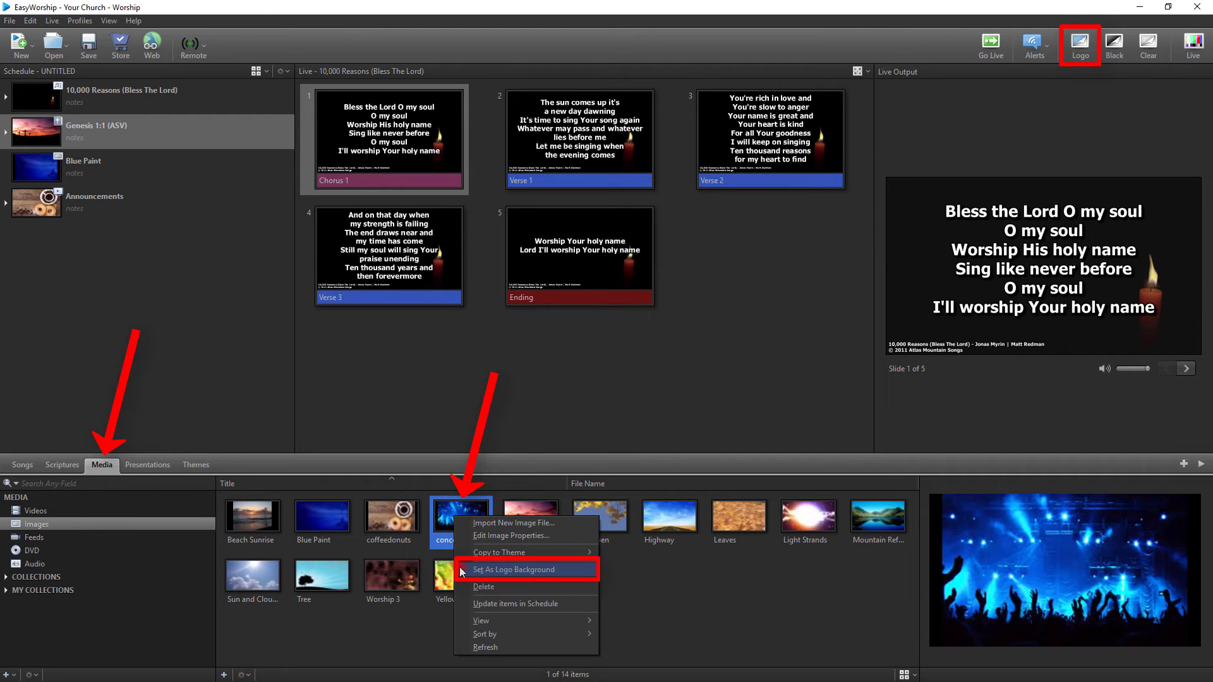
pyautogui.click(514, 569)
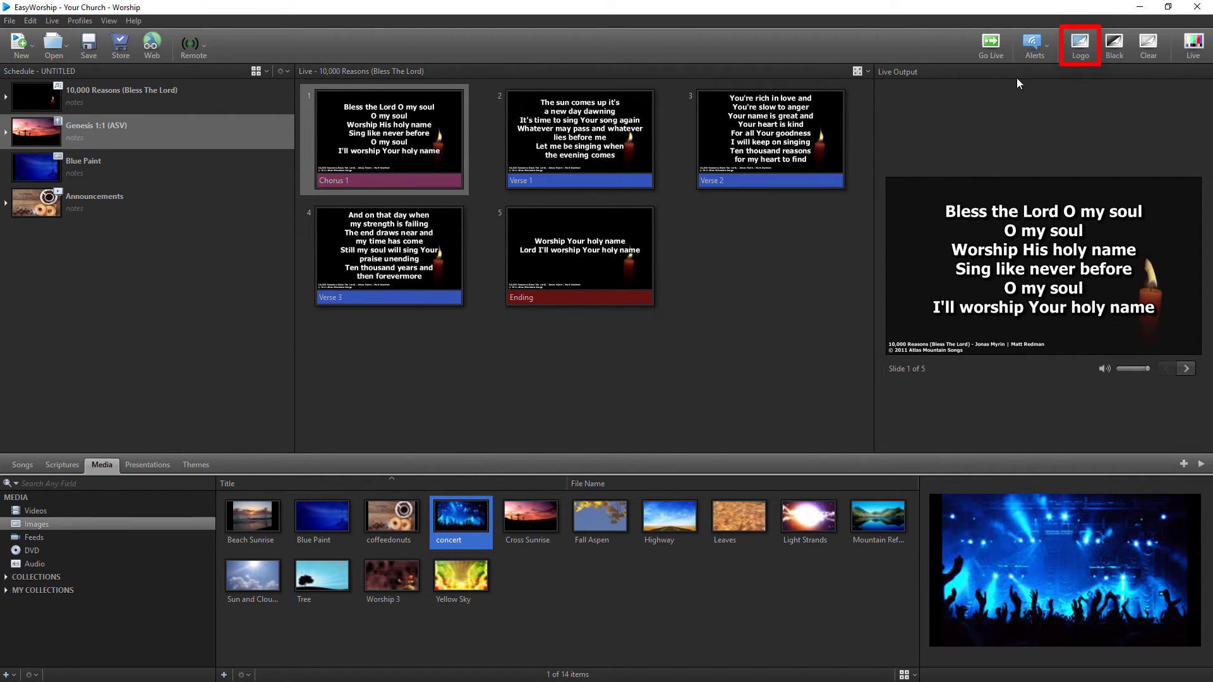
# Toggle Logo, Black and Clear on the live output, restoring the lyrics each time.
pyautogui.click(1078, 50)
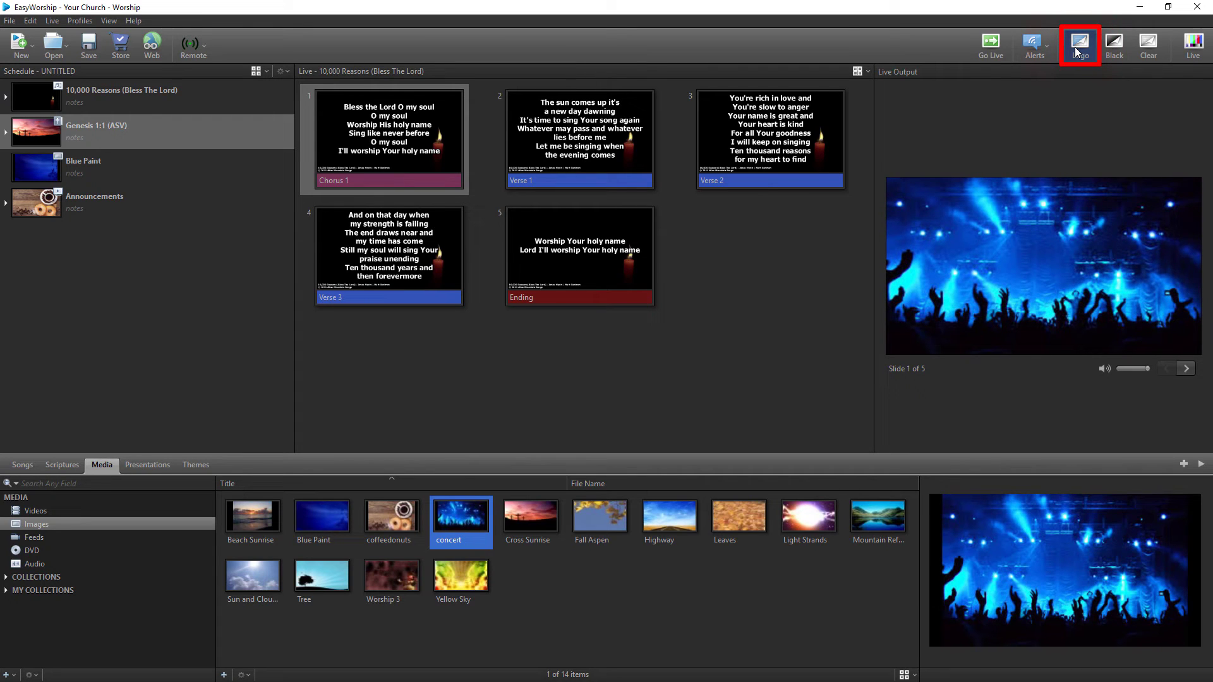
pyautogui.click(1077, 50)
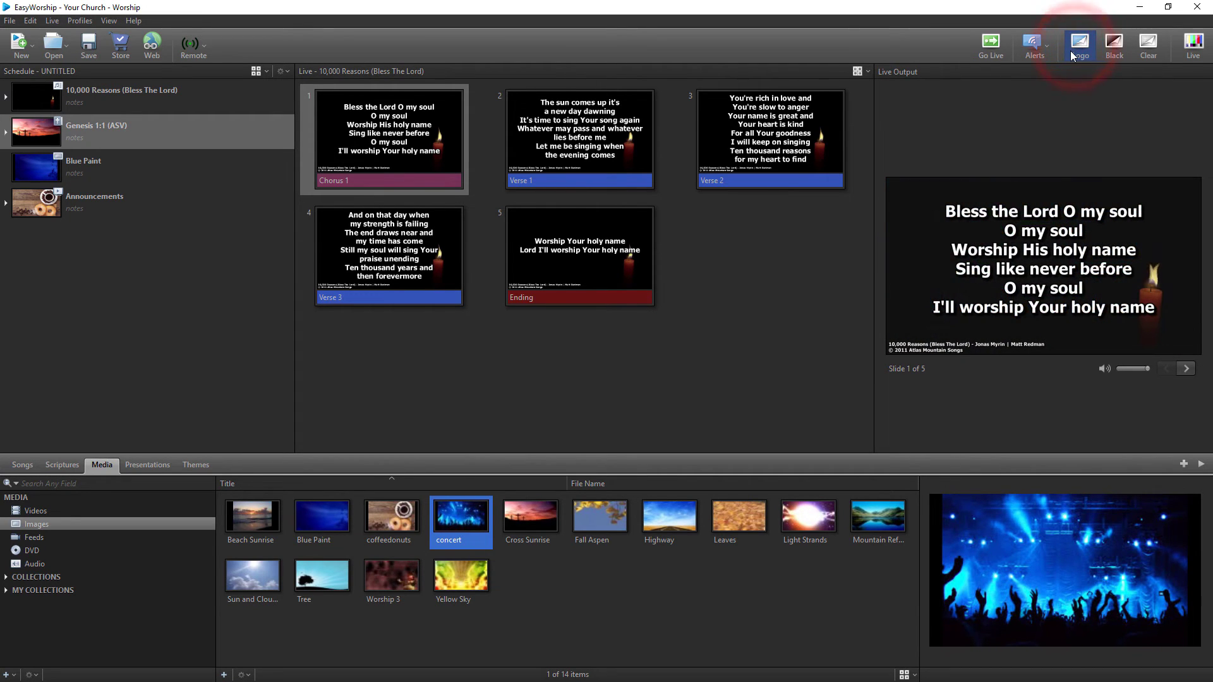
pyautogui.click(1114, 50)
pyautogui.click(1114, 49)
pyautogui.click(1148, 51)
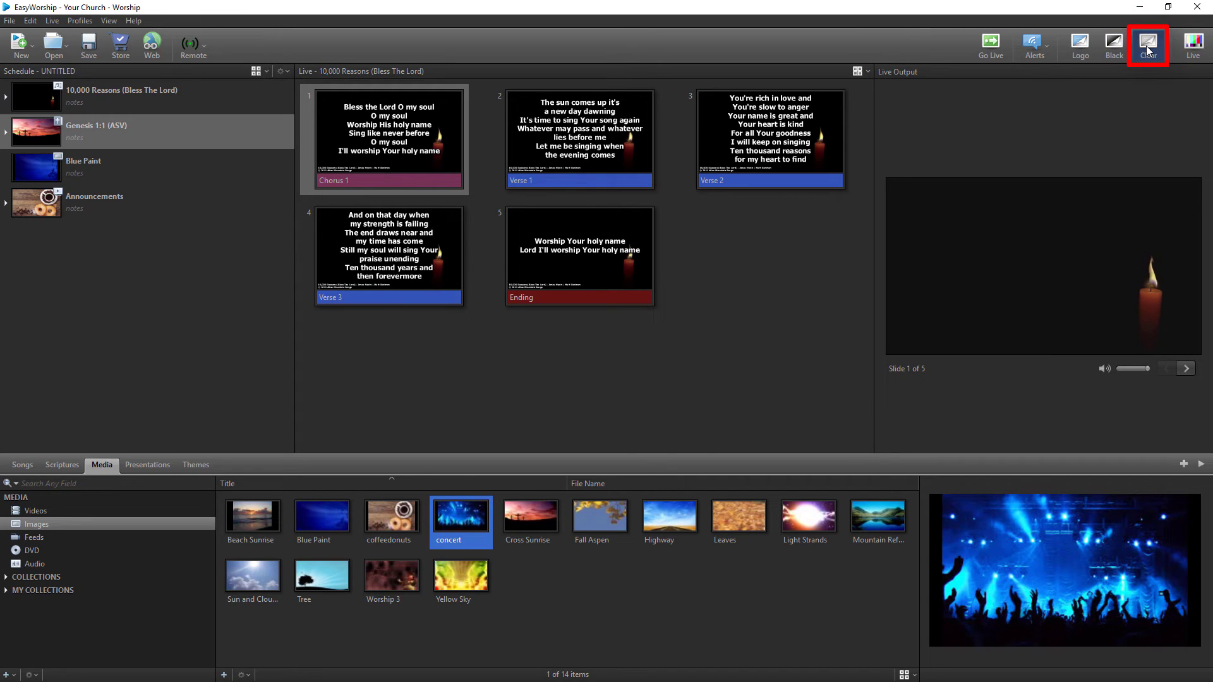
pyautogui.click(1148, 50)
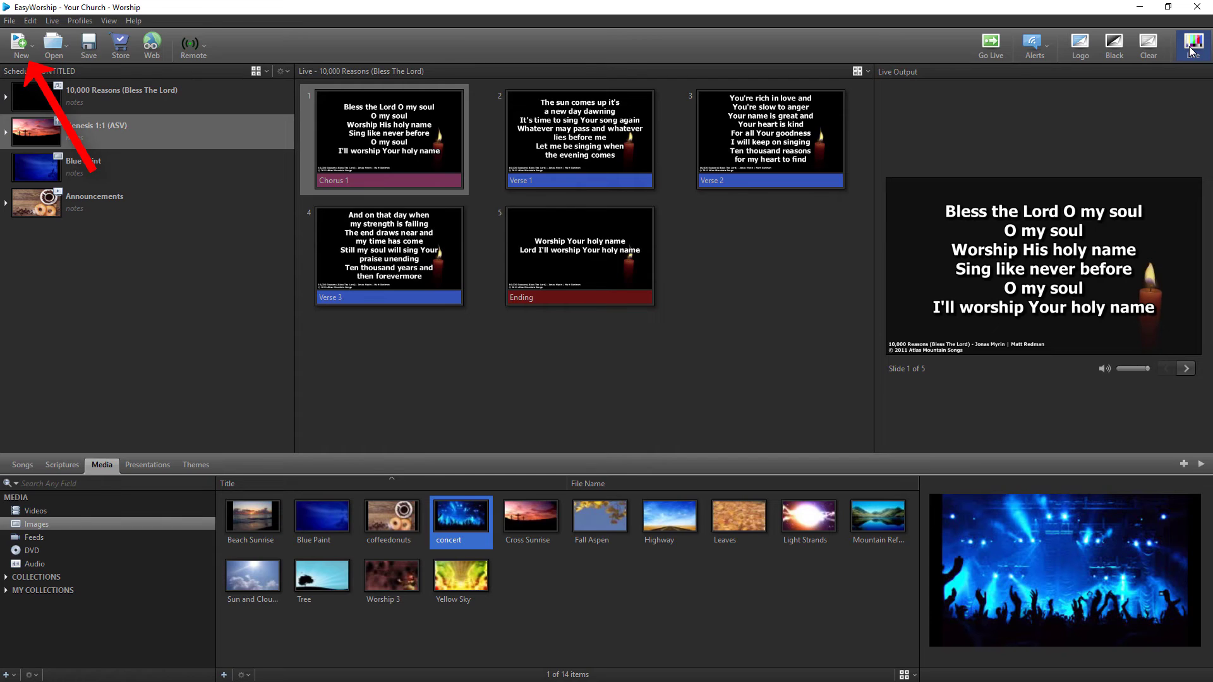
# Check the New menu and song actions, then open and cancel the Song Editor.
pyautogui.click(30, 50)
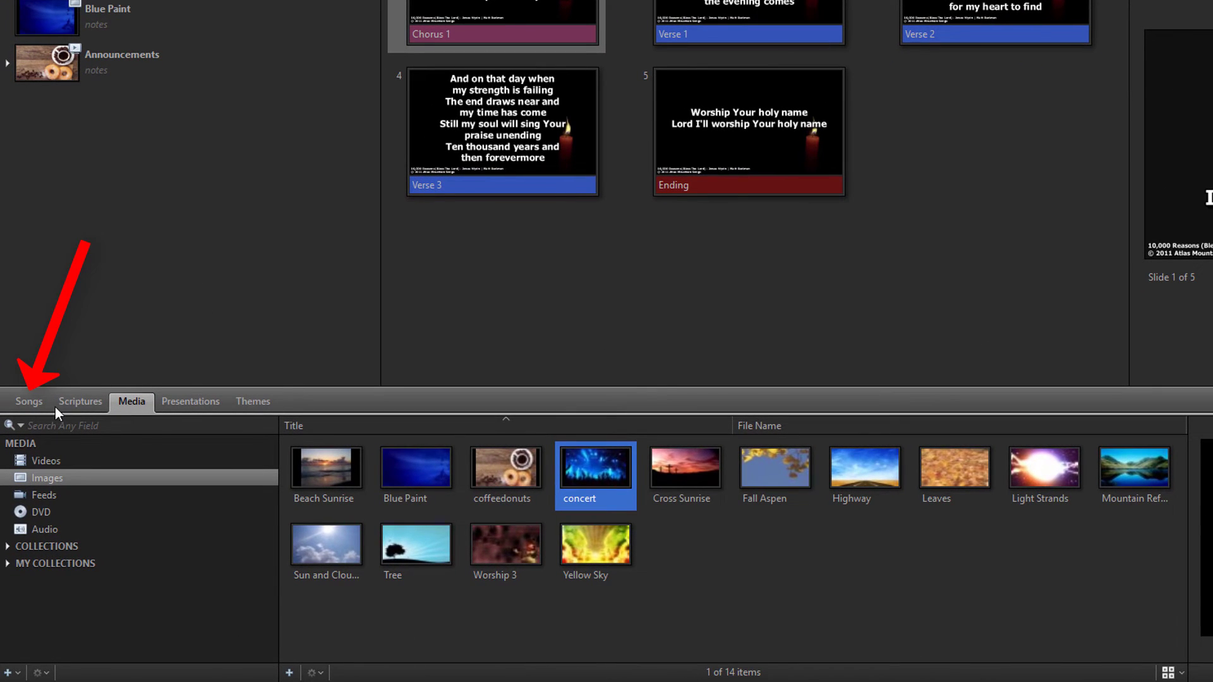
pyautogui.click(30, 404)
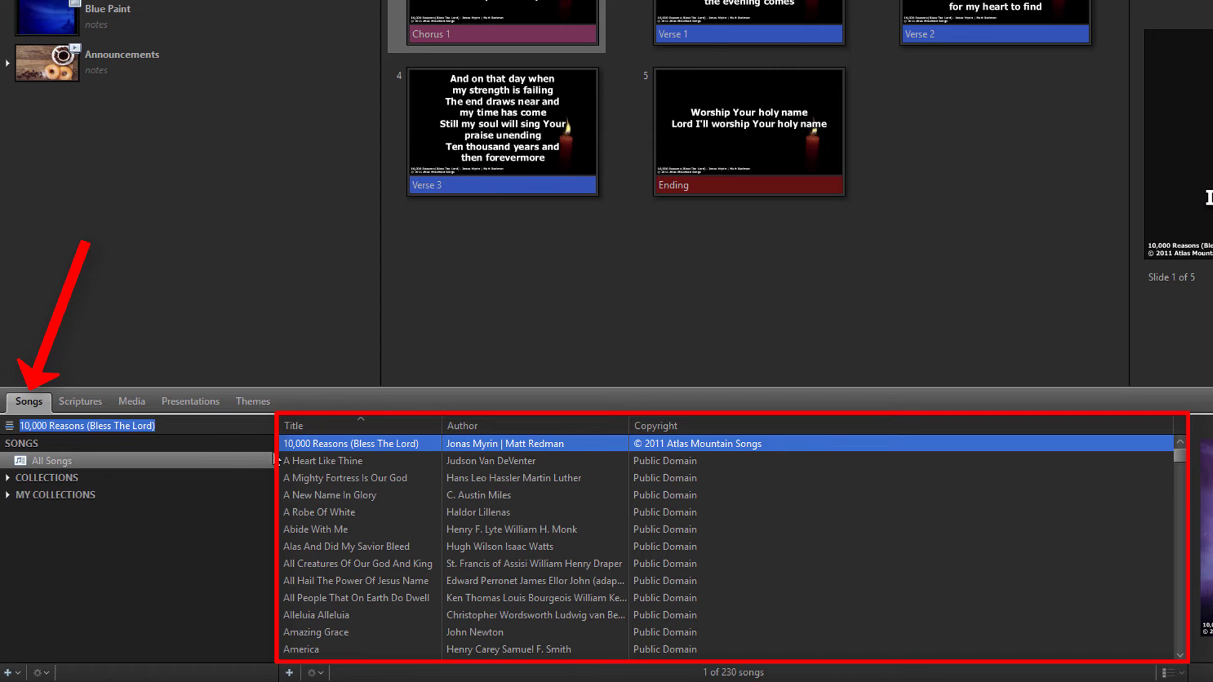
pyautogui.rightClick(358, 475)
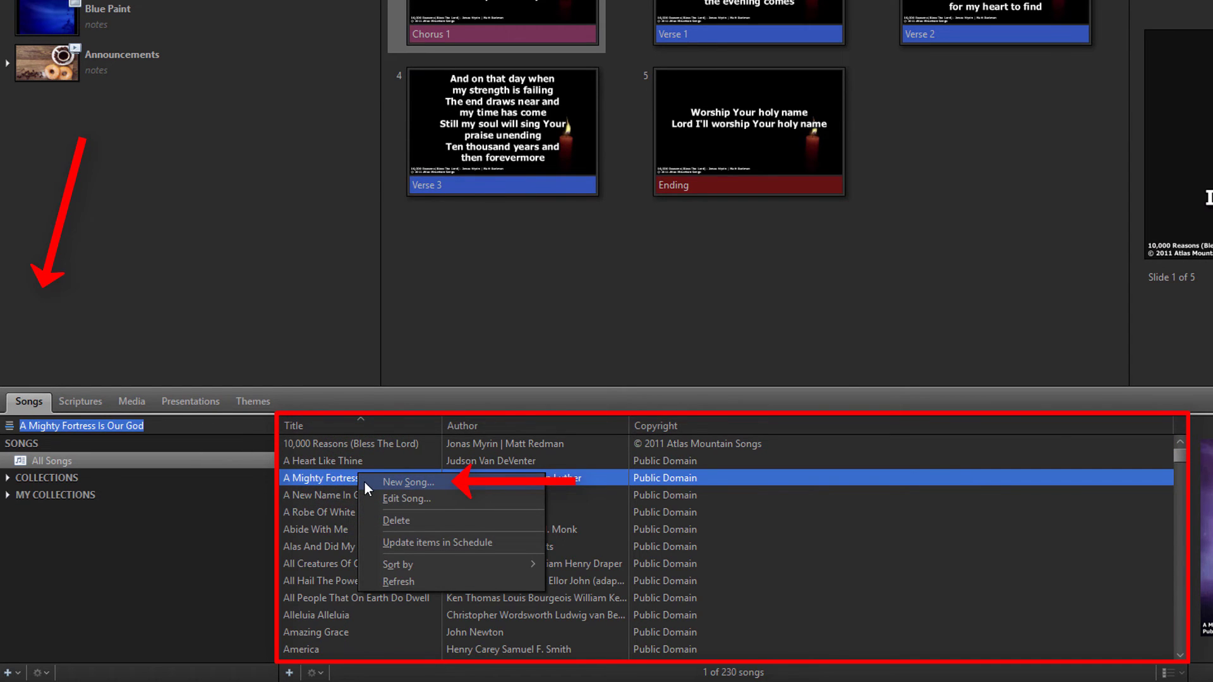
pyautogui.click(343, 496)
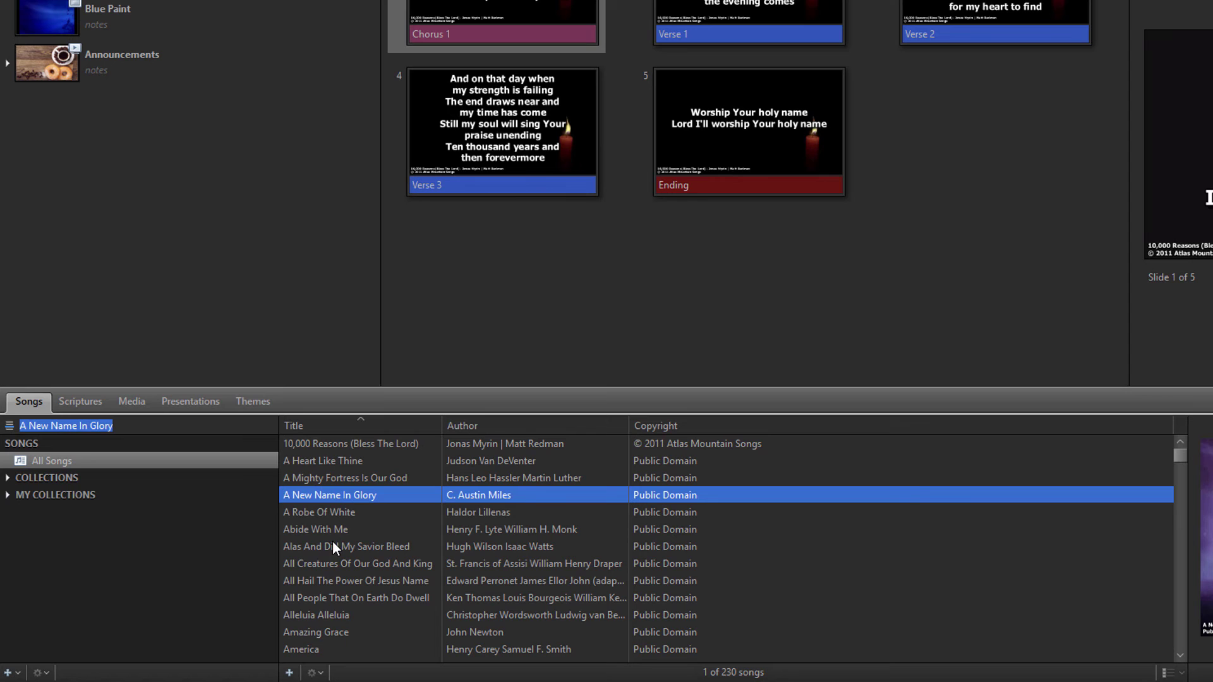
pyautogui.click(290, 673)
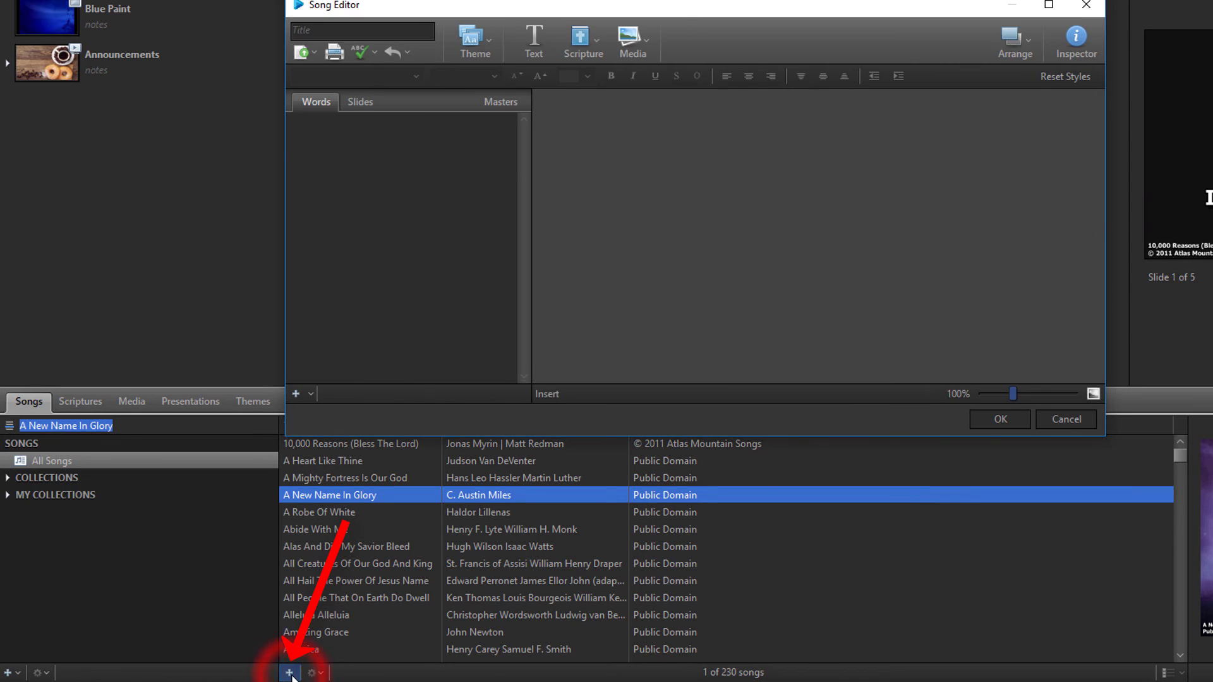
pyautogui.click(1072, 419)
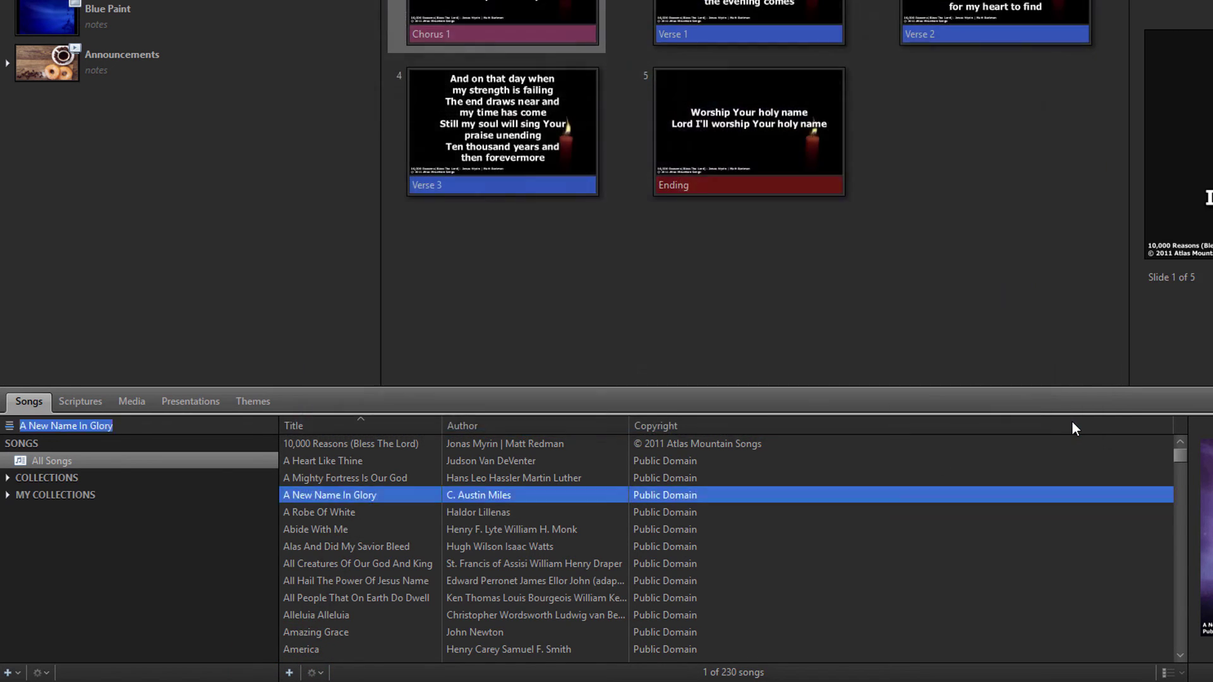
# View video and image backgrounds, checking the right-click actions for a video and Blue Paint.
pyautogui.click(134, 404)
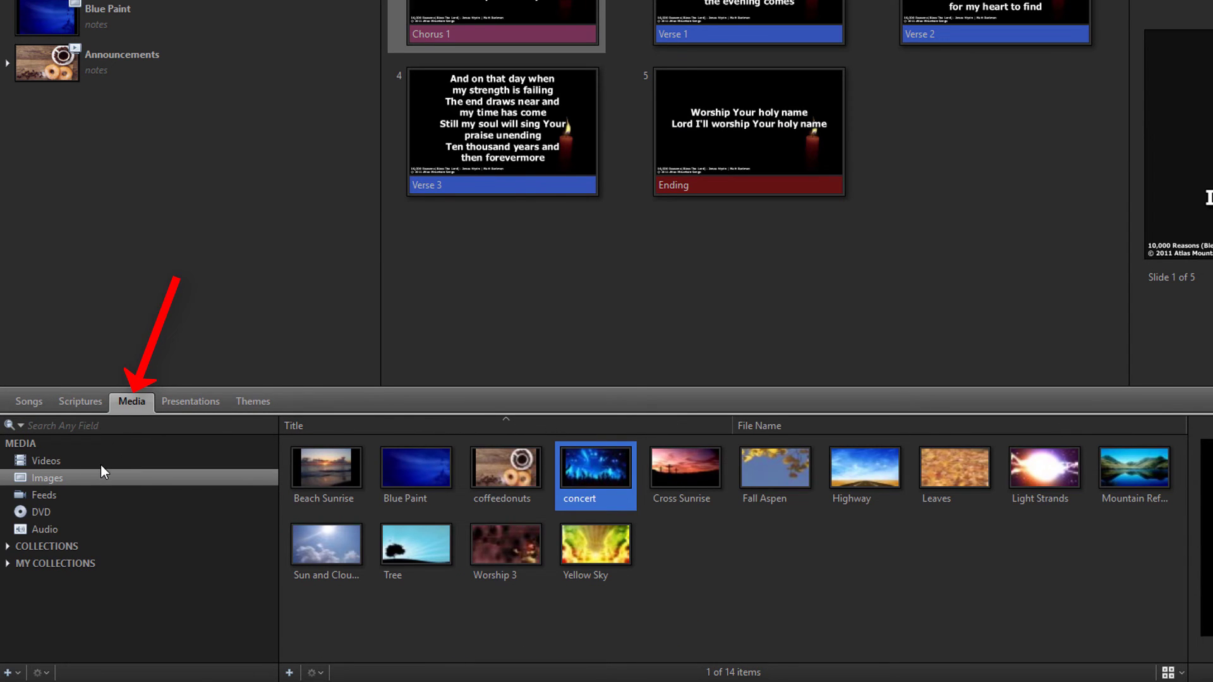
pyautogui.click(101, 465)
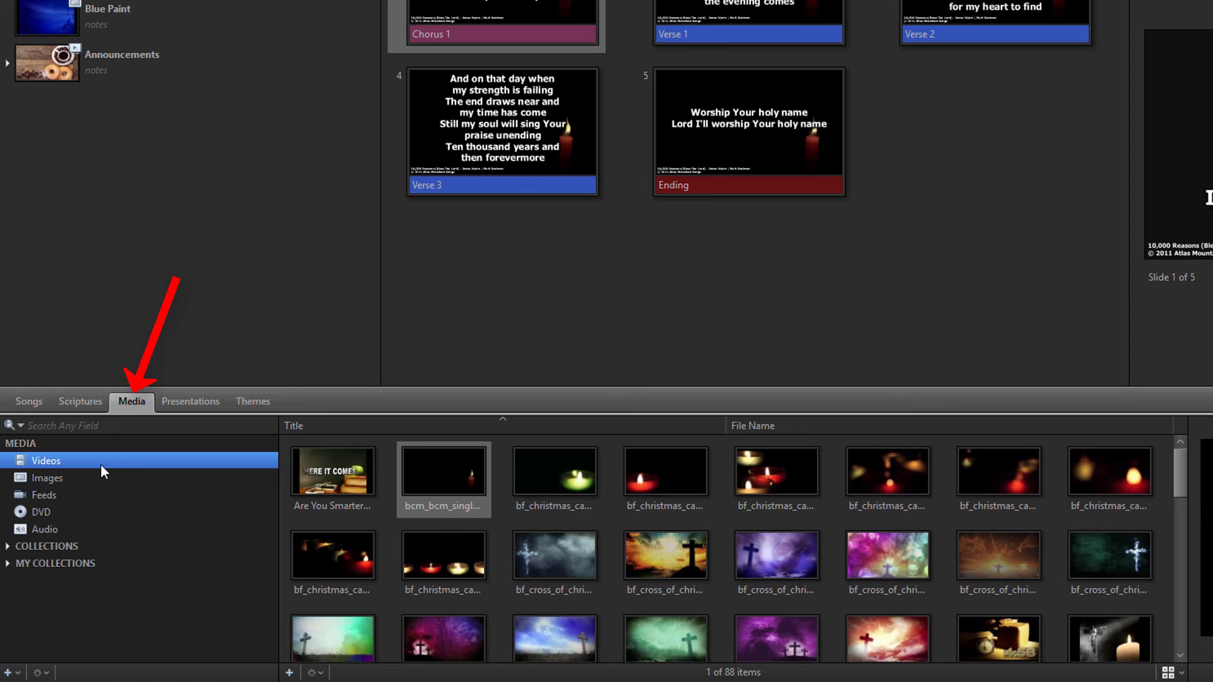
pyautogui.rightClick(387, 482)
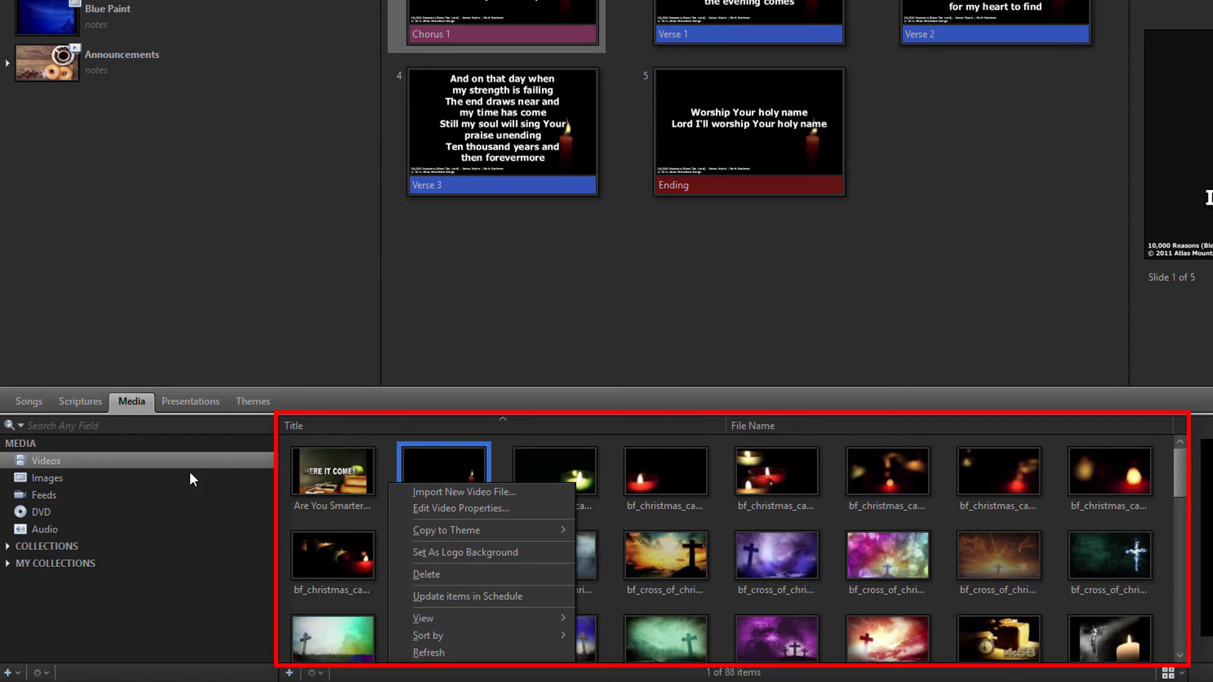
pyautogui.click(158, 478)
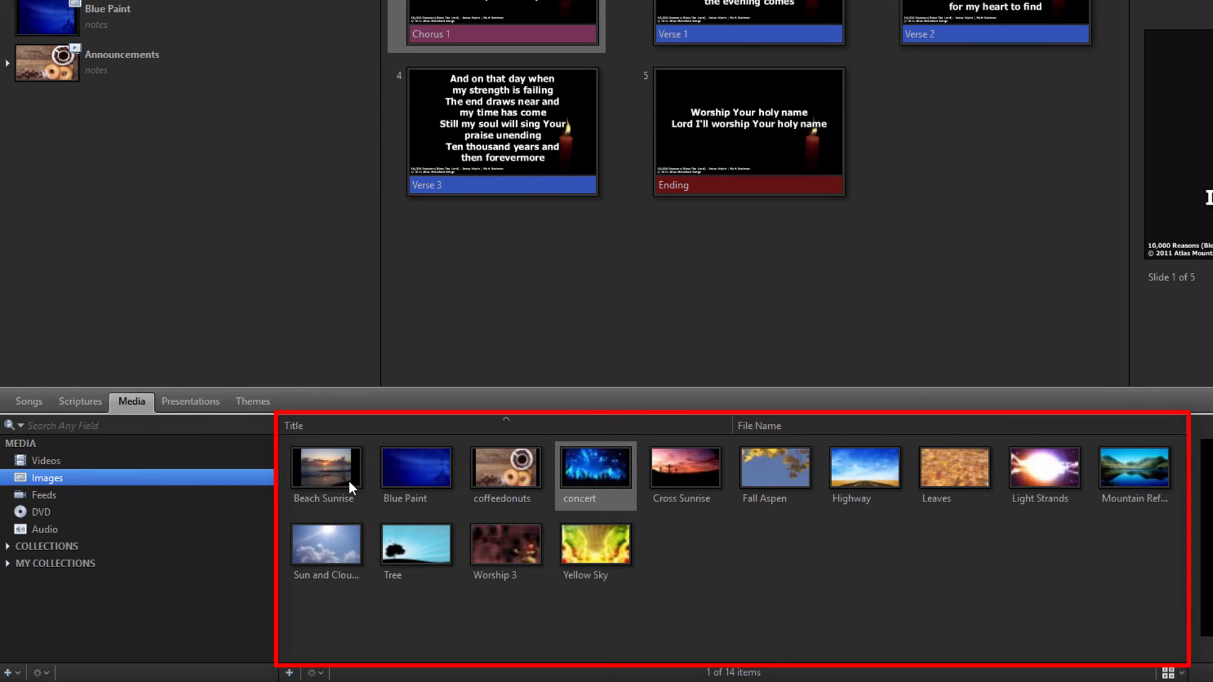
pyautogui.rightClick(399, 482)
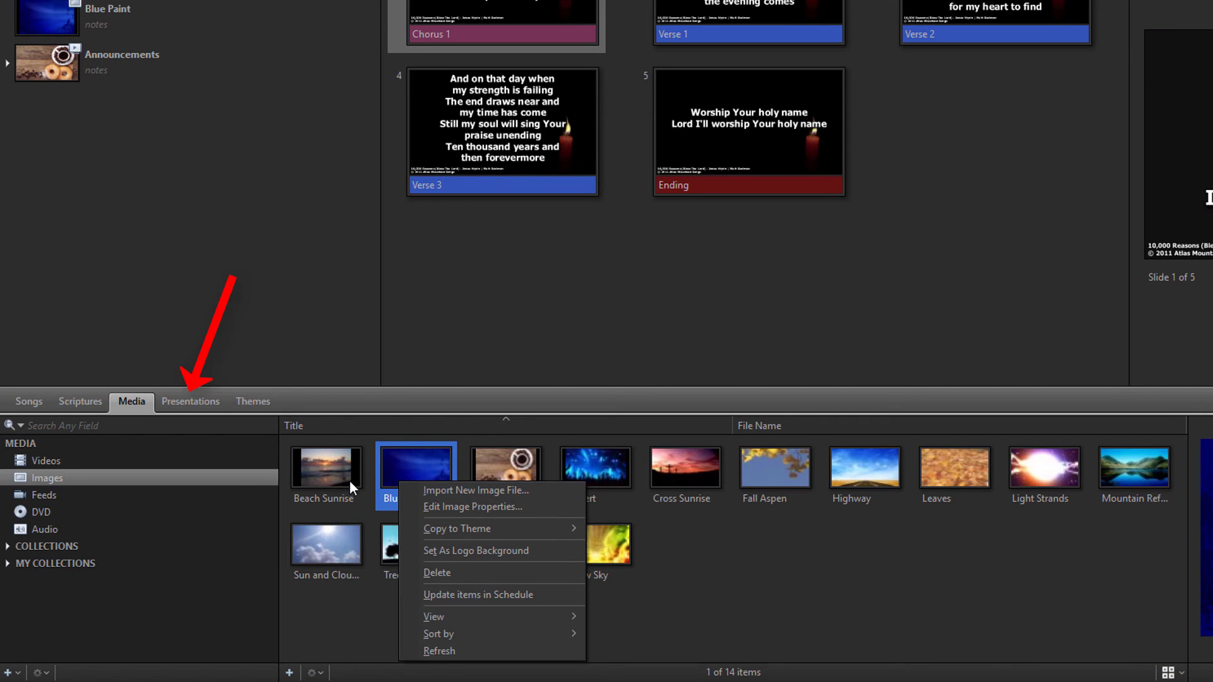
# View the Announcements presentation's actions, including Import PowerPoint File, in Presentations.
pyautogui.click(383, 466)
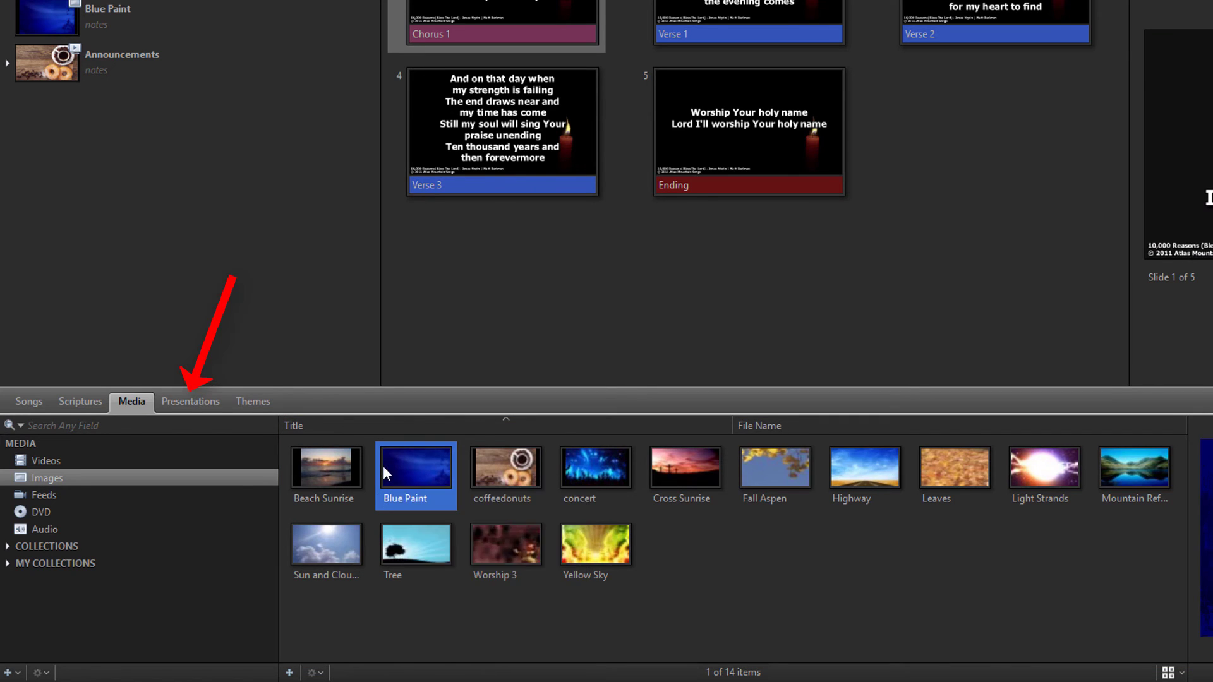
pyautogui.click(194, 403)
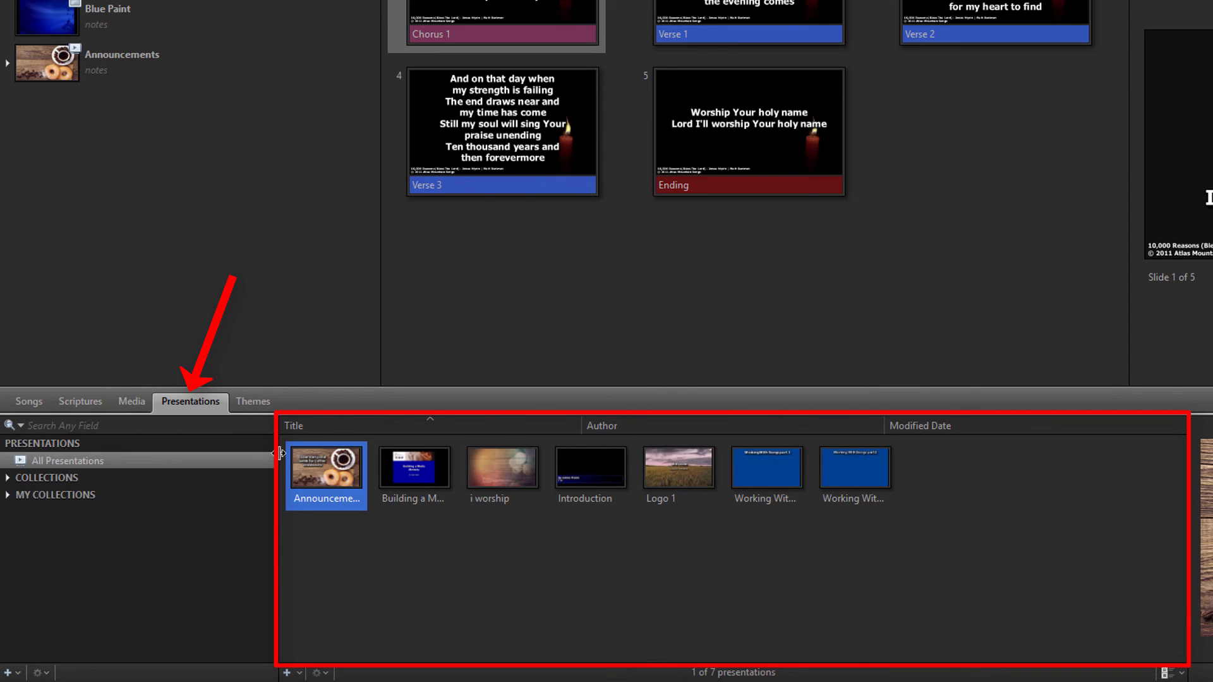
pyautogui.rightClick(352, 488)
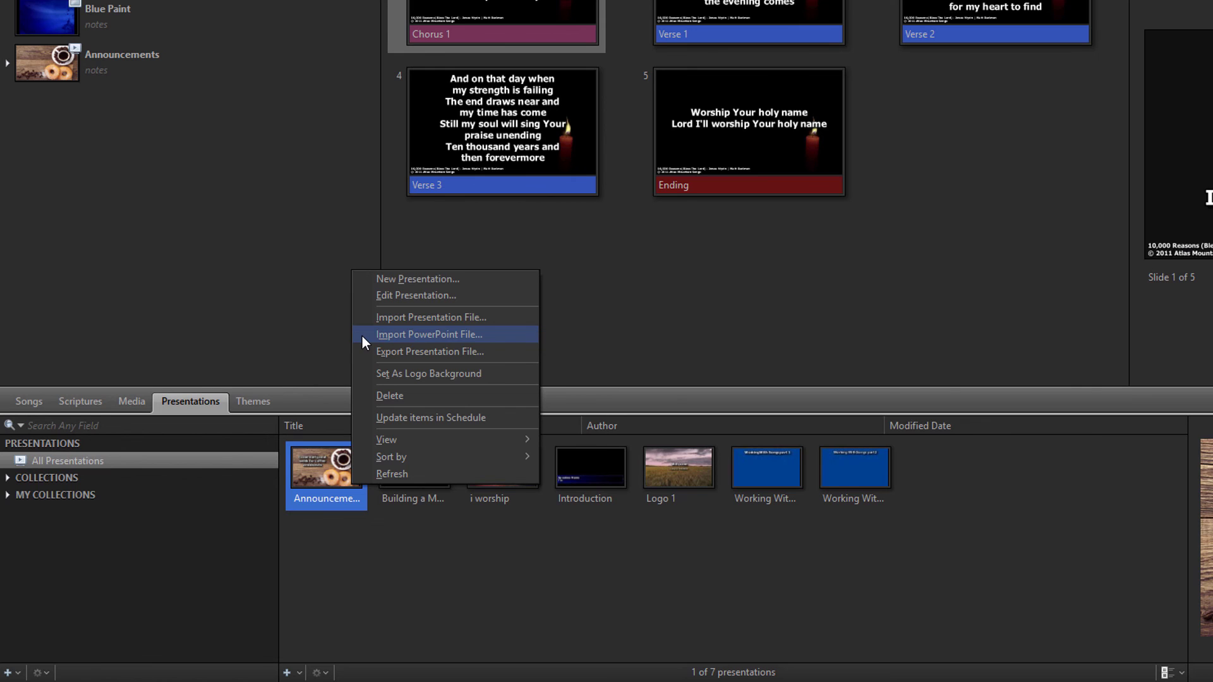
# In the Themes library, view a Song theme's actions, then bring up Beach Sunrise's presentation-theme actions.
pyautogui.click(265, 404)
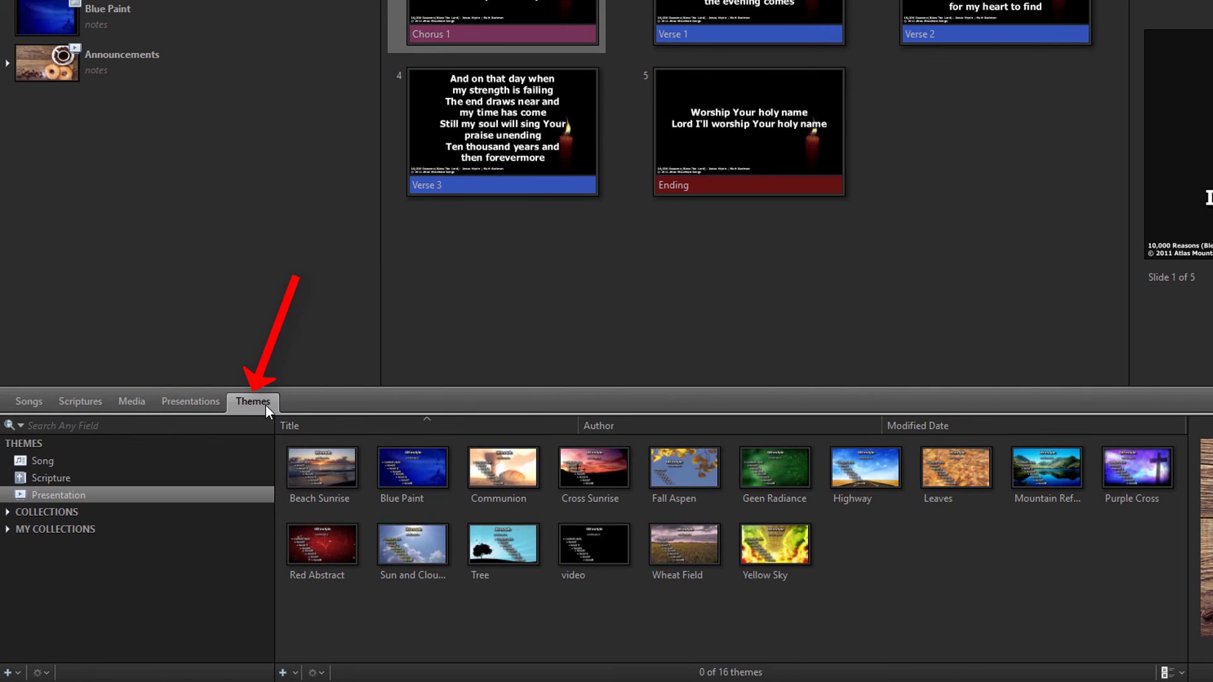
pyautogui.click(189, 462)
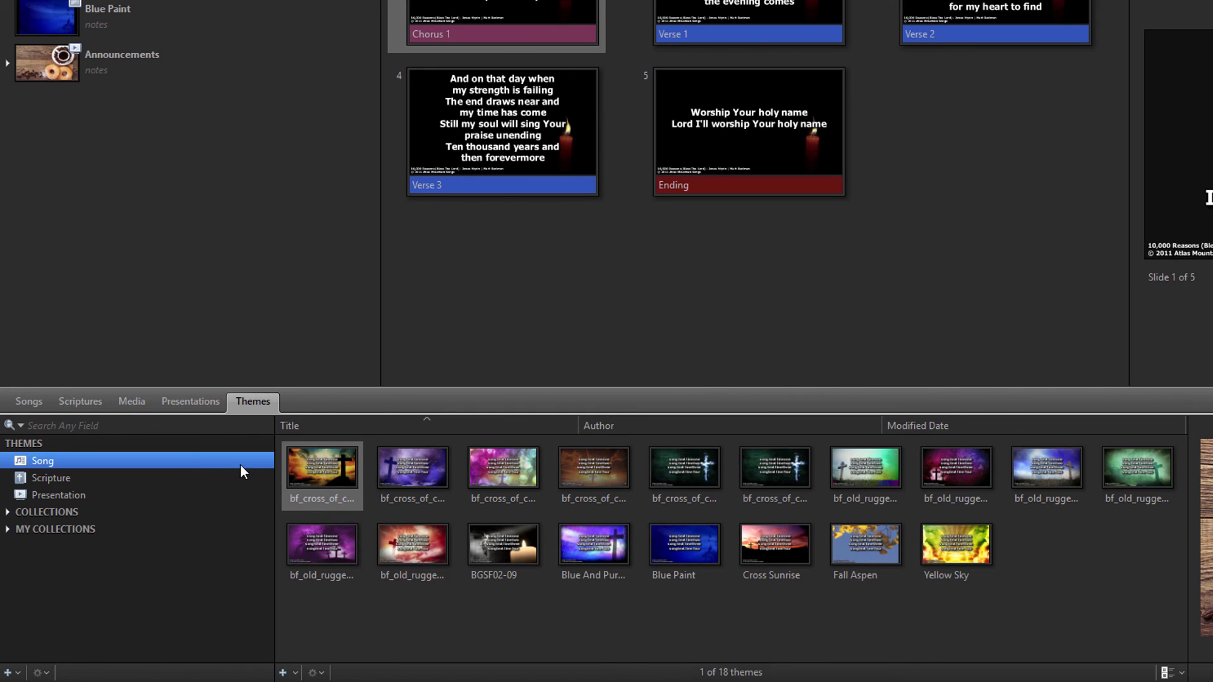
pyautogui.rightClick(313, 468)
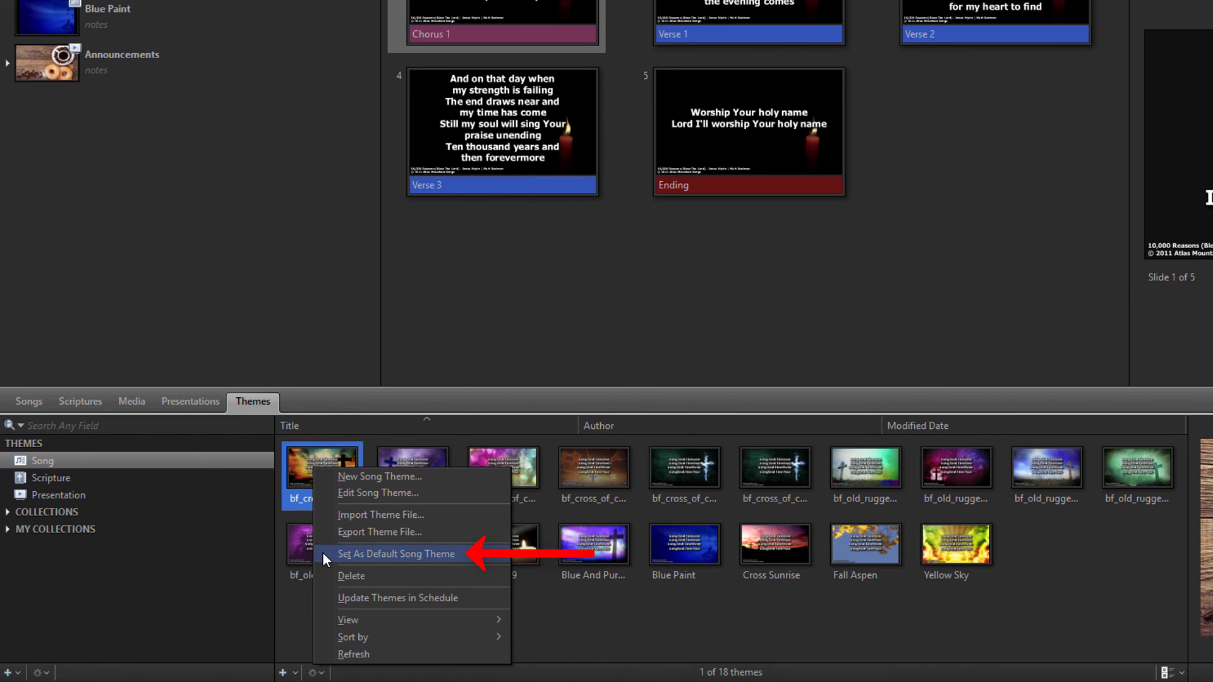
pyautogui.click(107, 493)
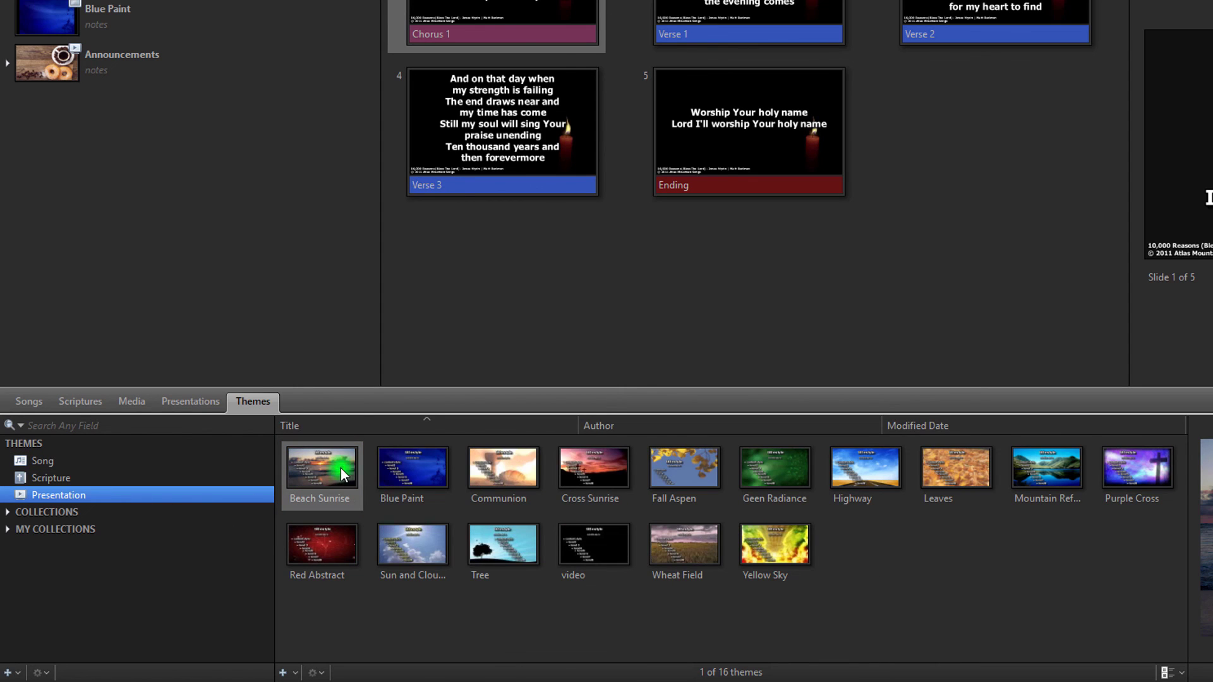
pyautogui.rightClick(340, 468)
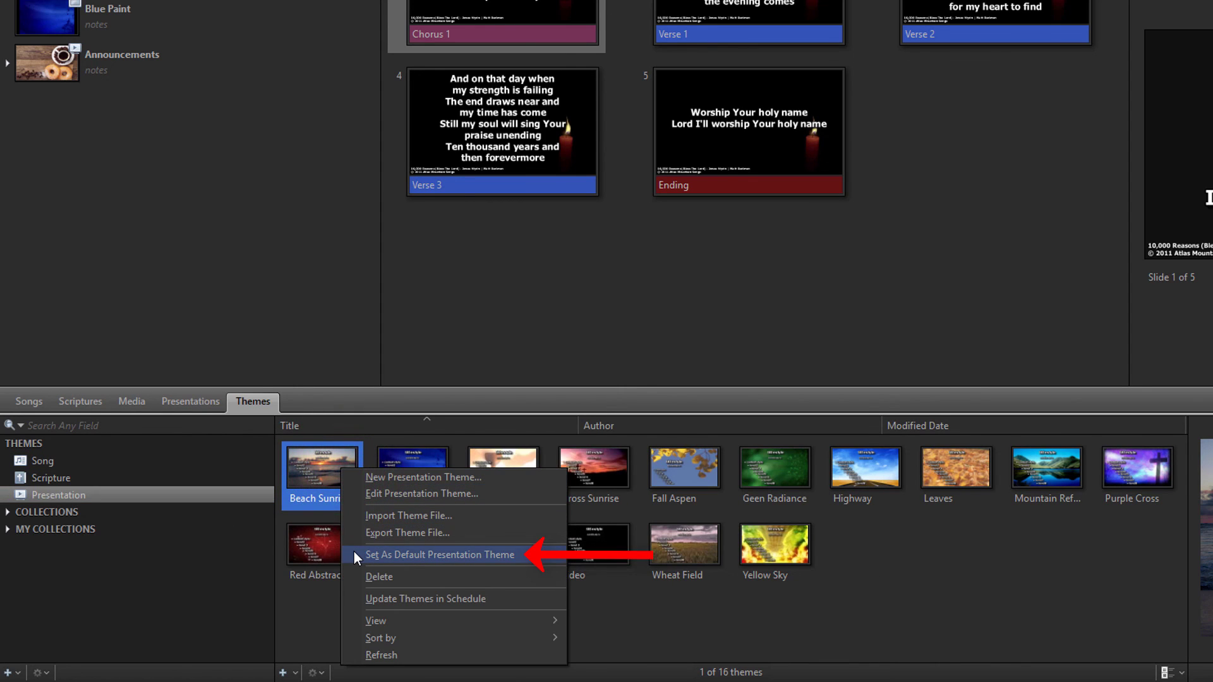
# Choose Set As Default Presentation Theme for Beach Sunrise from its context menu.
pyautogui.click(354, 552)
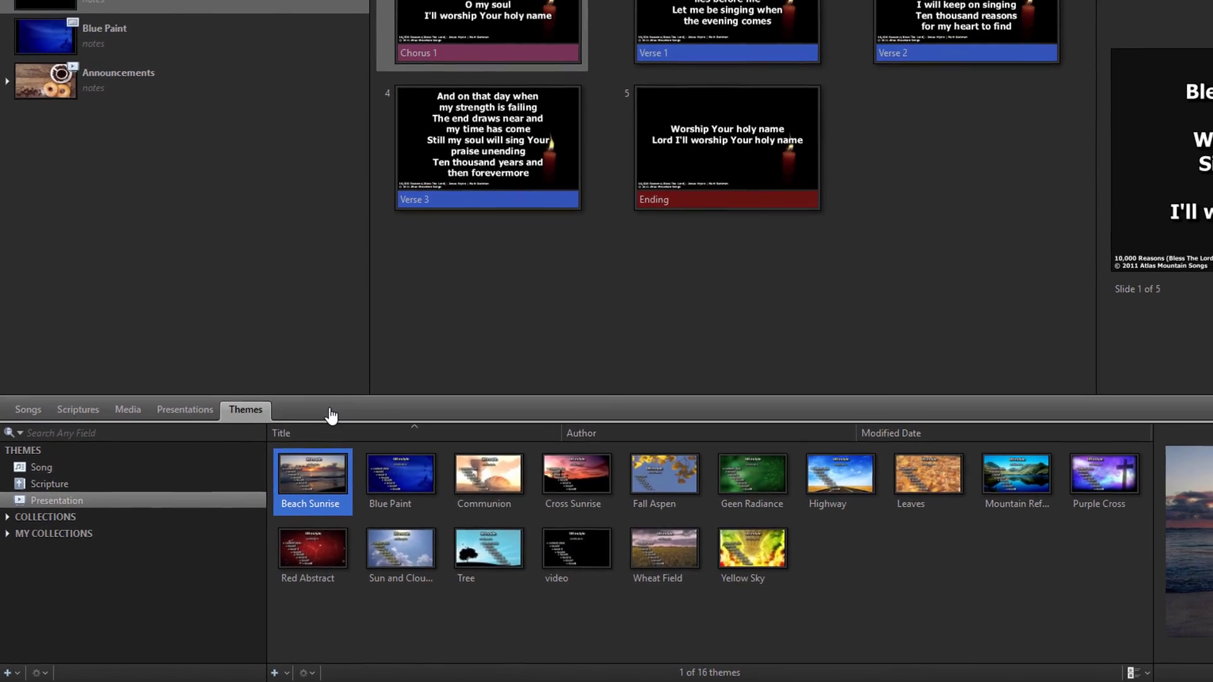